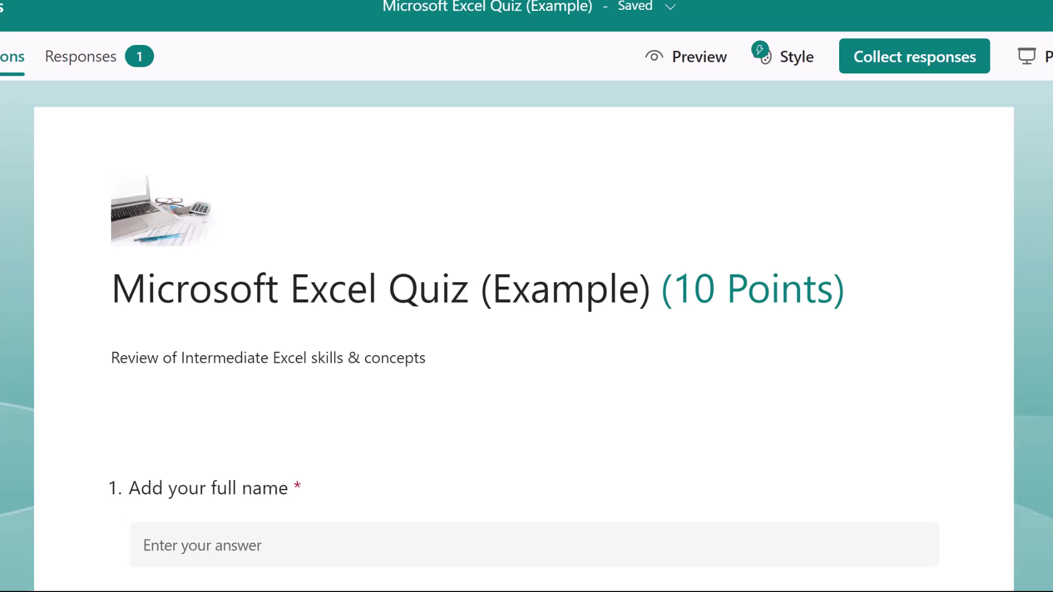
- Review an existing quiz's question 2 answers and feedback
scroll(524, 351, "down", 2)
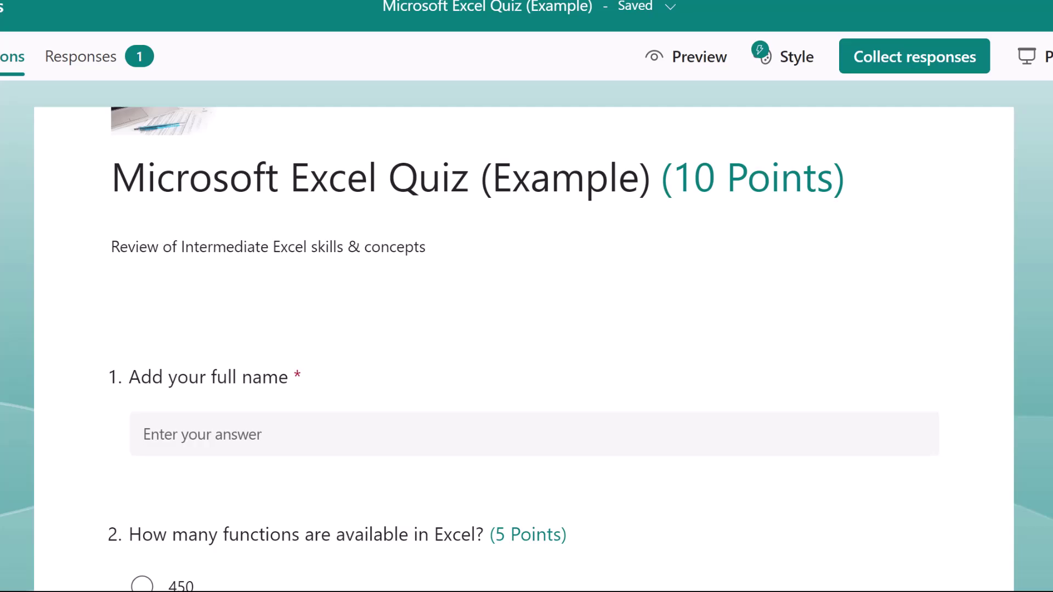
scroll(8, 192, "down", 6)
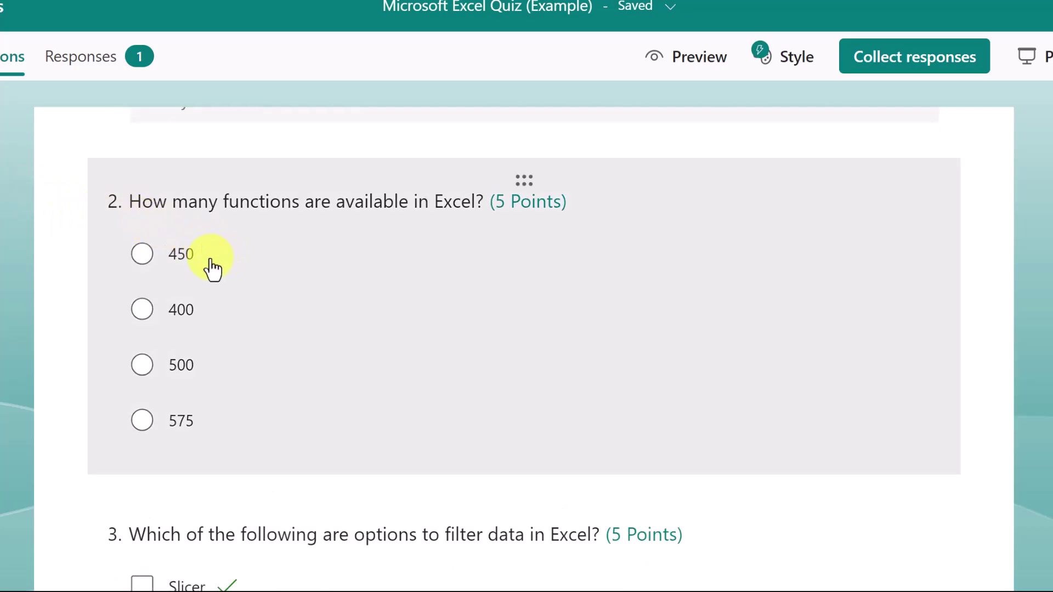
left_click(601, 228)
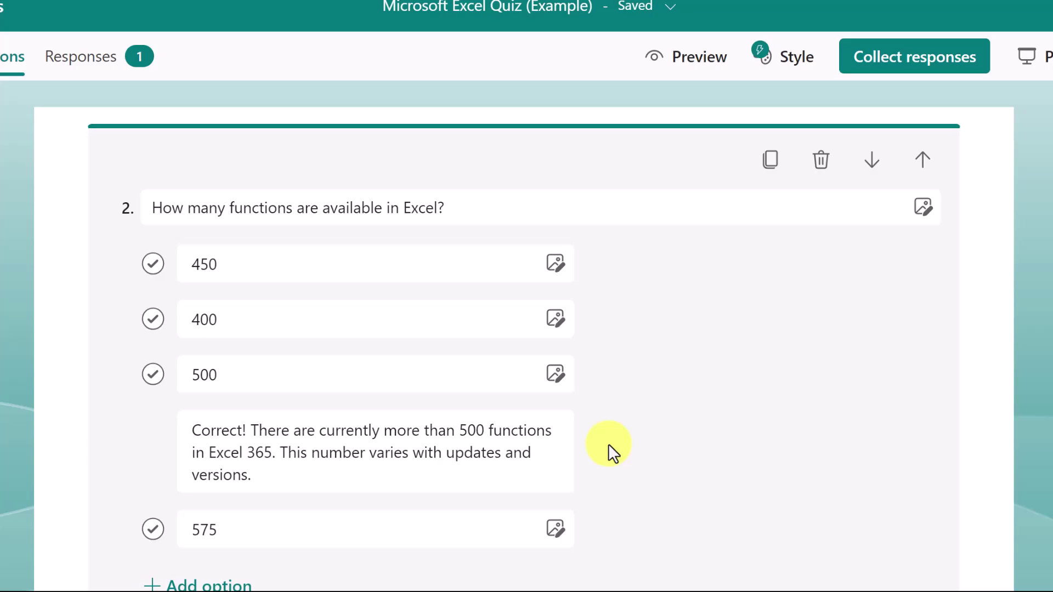
scroll(669, 282, "down", 4)
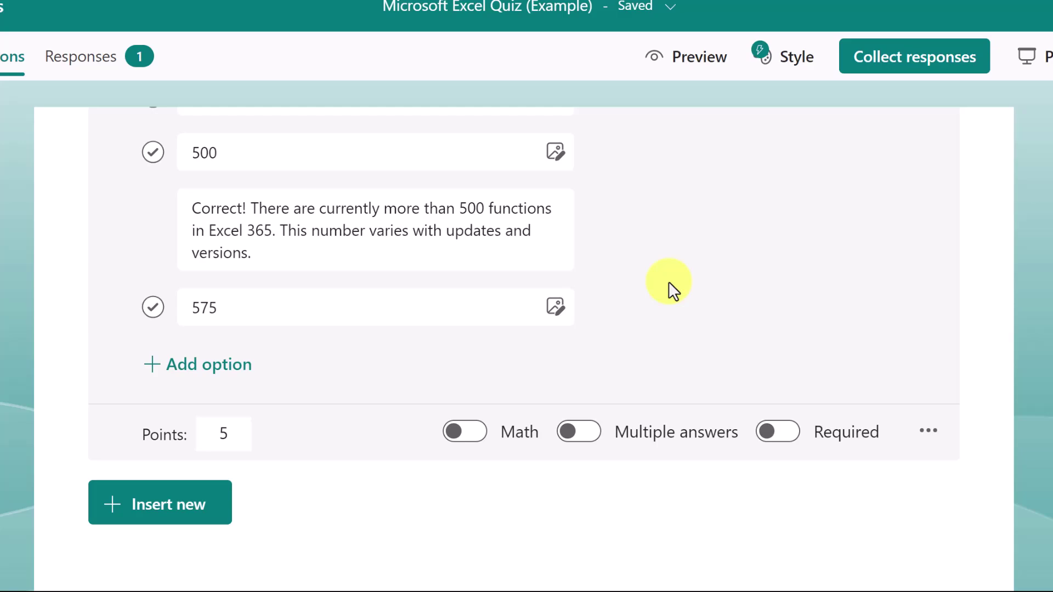
scroll(666, 279, "down", 8)
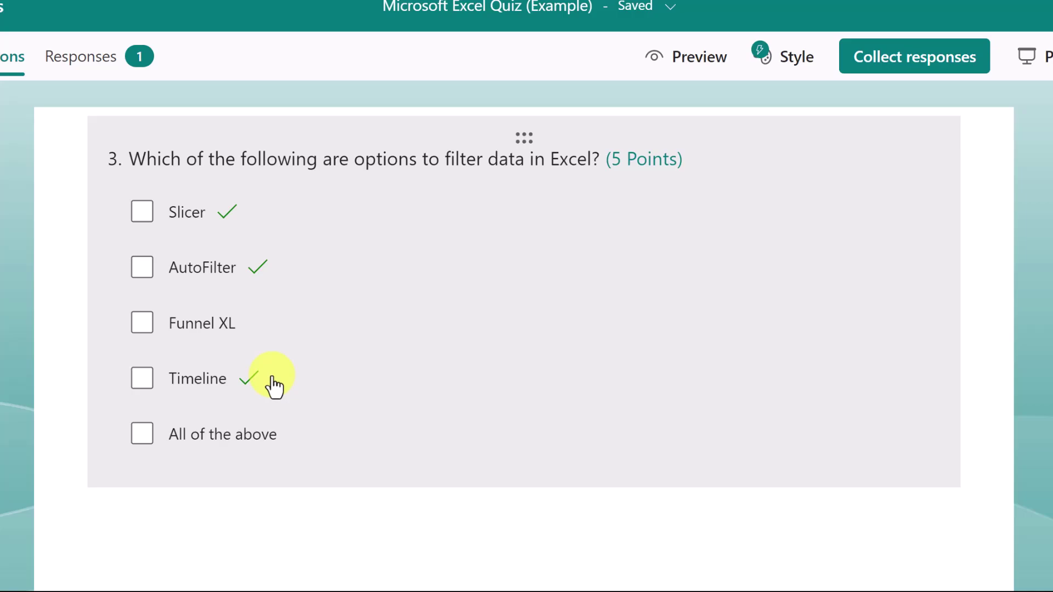
scroll(577, 196, "down", 1)
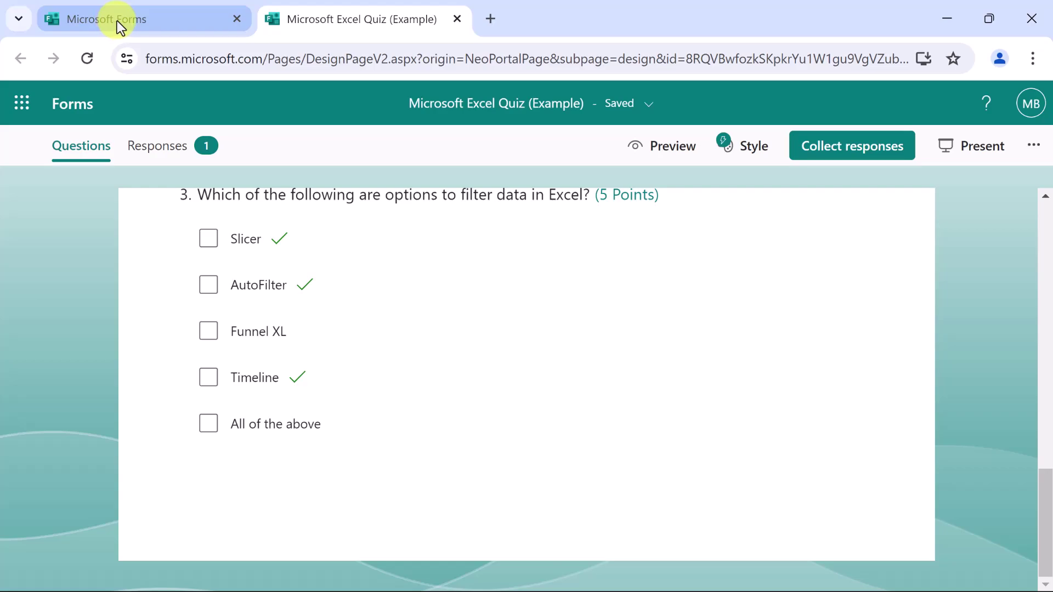
- Create a new quiz titled 'Microsoft Excel Quiz' with description 'Review of Intermediate Excel skills & concepts'
left_click(117, 20)
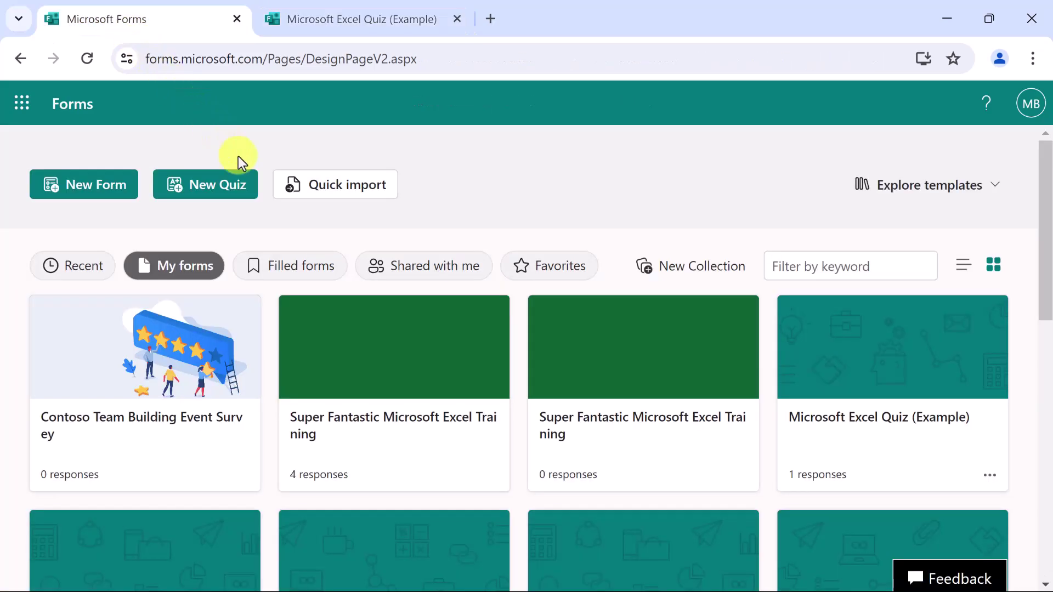
left_click(202, 192)
type("Microsoft Excel Quiz")
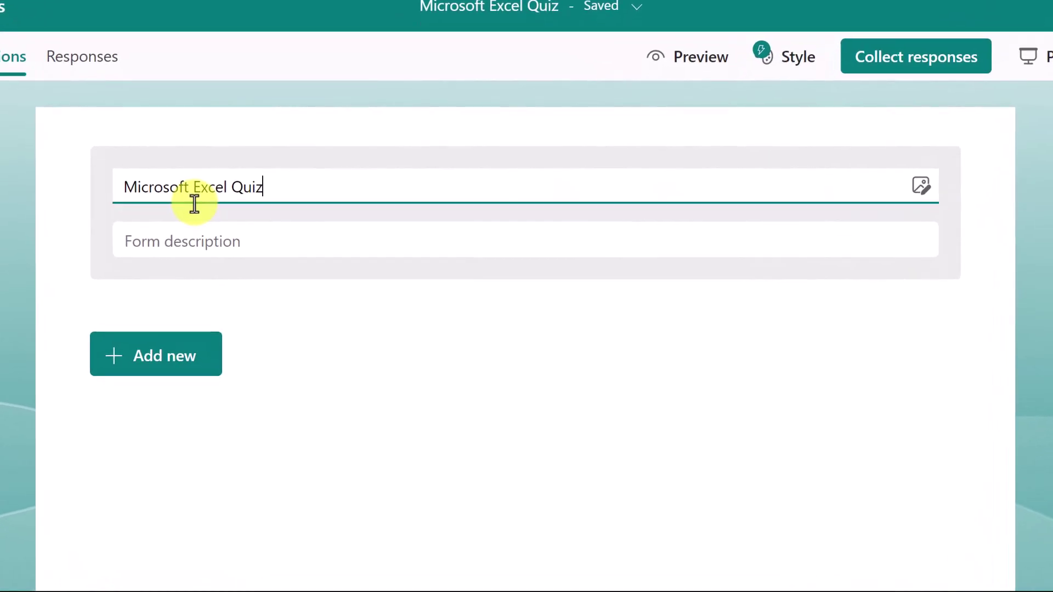
left_click(215, 235)
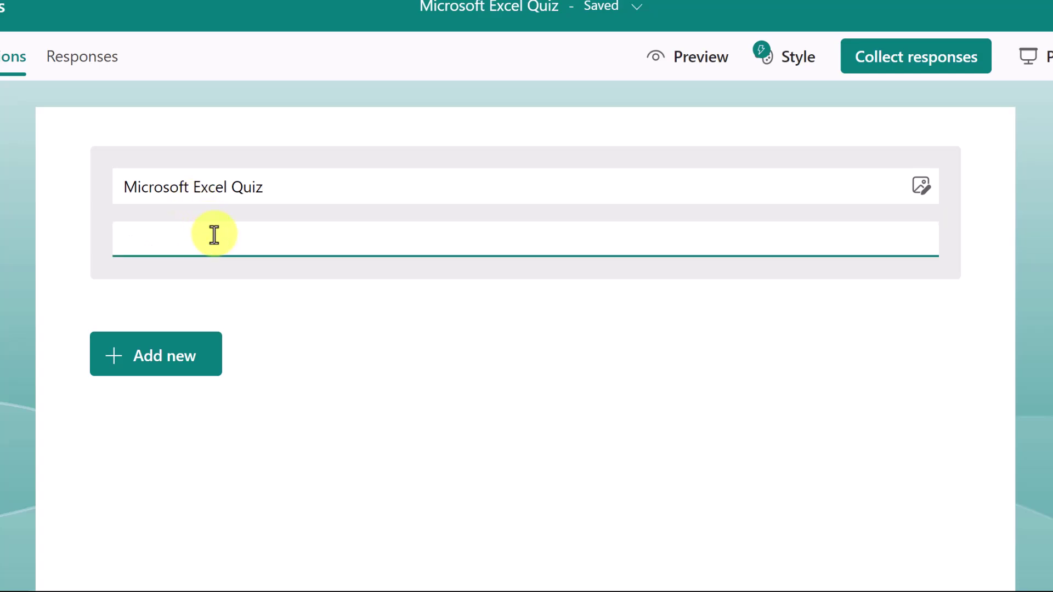
type("Rev")
type("iew of Intermediate Excel skills & concepts")
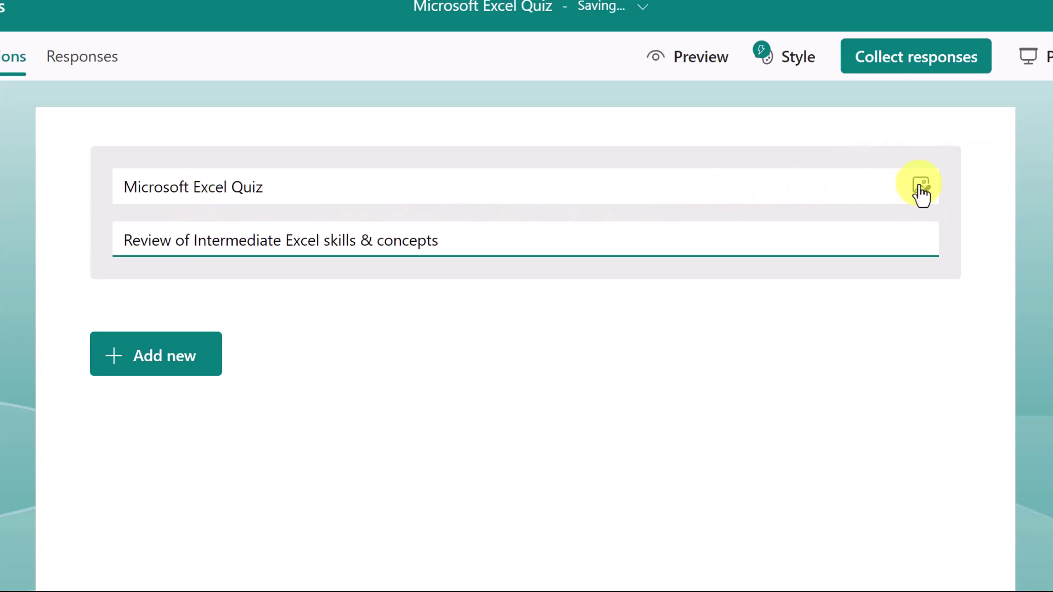
- Upload the finance laptop picture as the quiz's header image
left_click(922, 185)
left_click(935, 188)
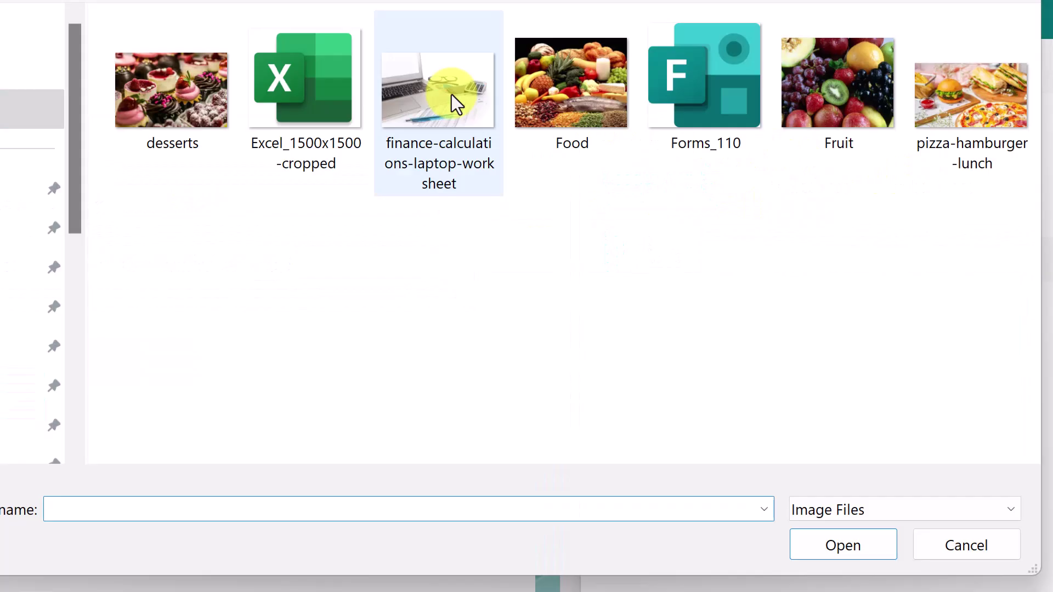
left_click(452, 95)
double_click(452, 94)
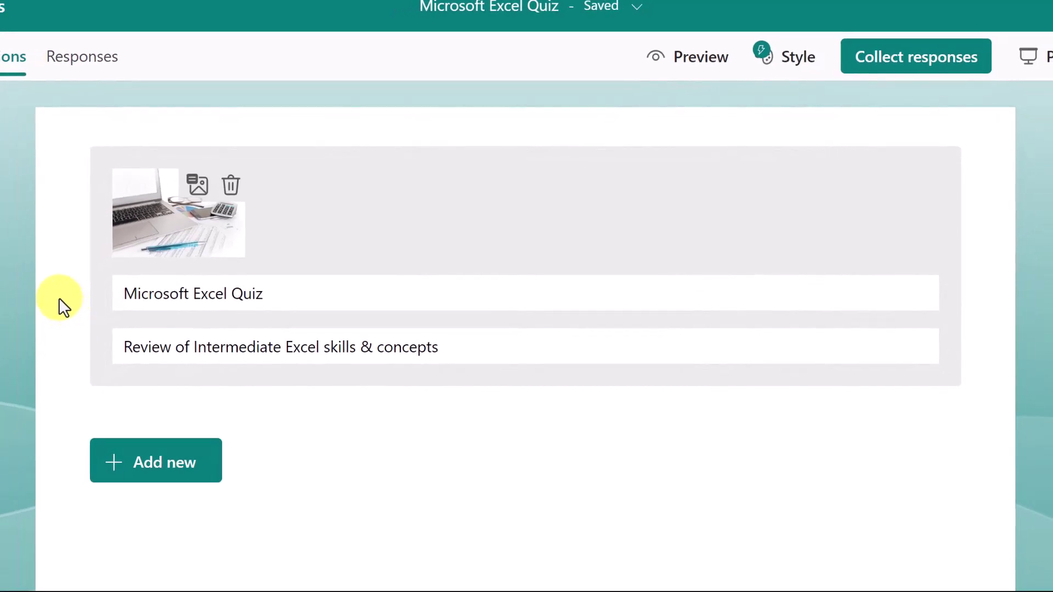
- Add a new question and dismiss the Recommended question suggestions
scroll(53, 298, "down", 2)
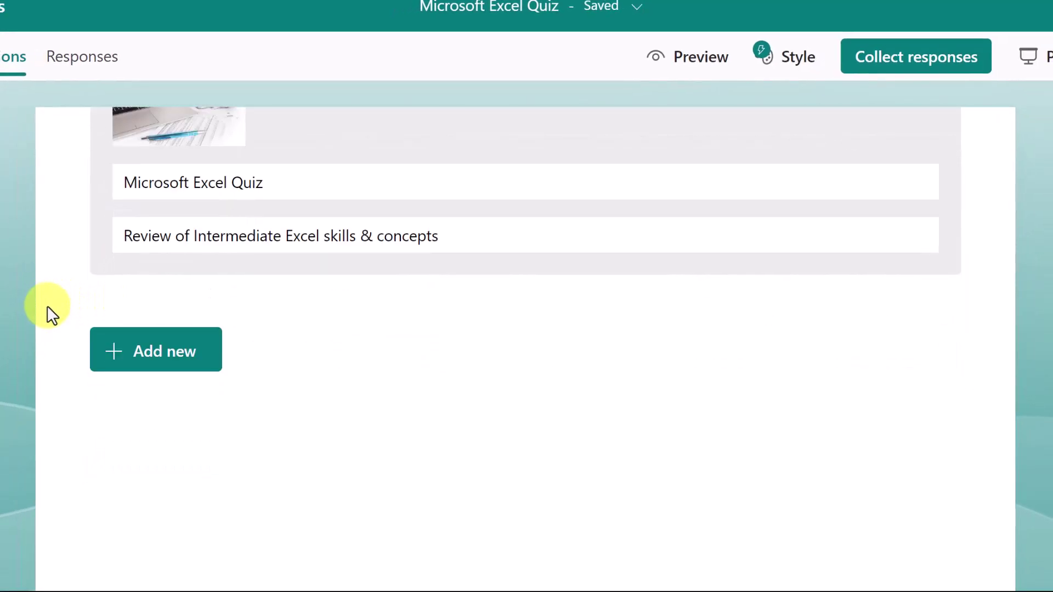
left_click(100, 358)
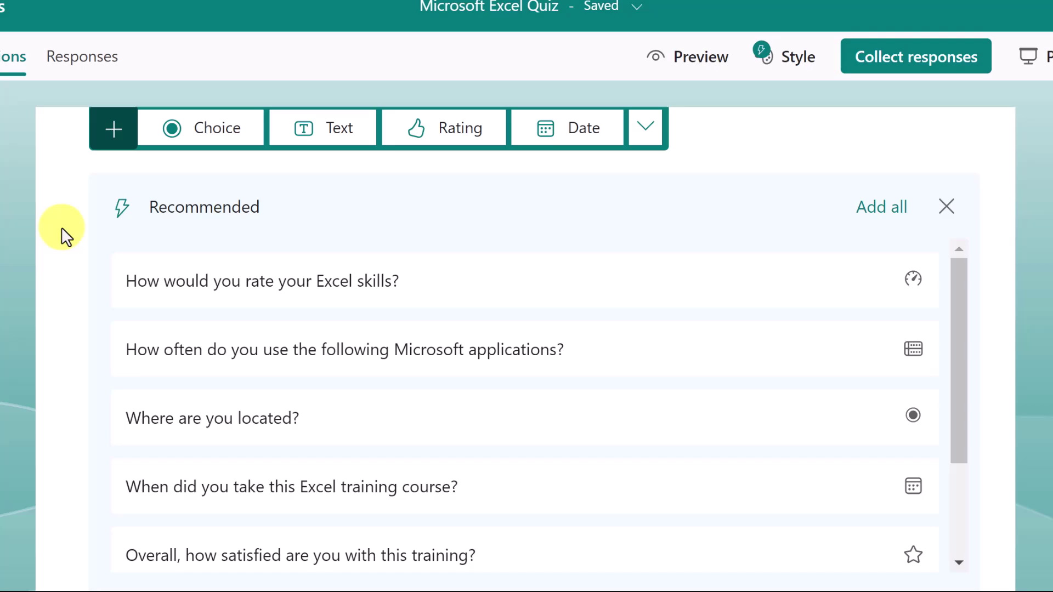
scroll(62, 227, "down", 2)
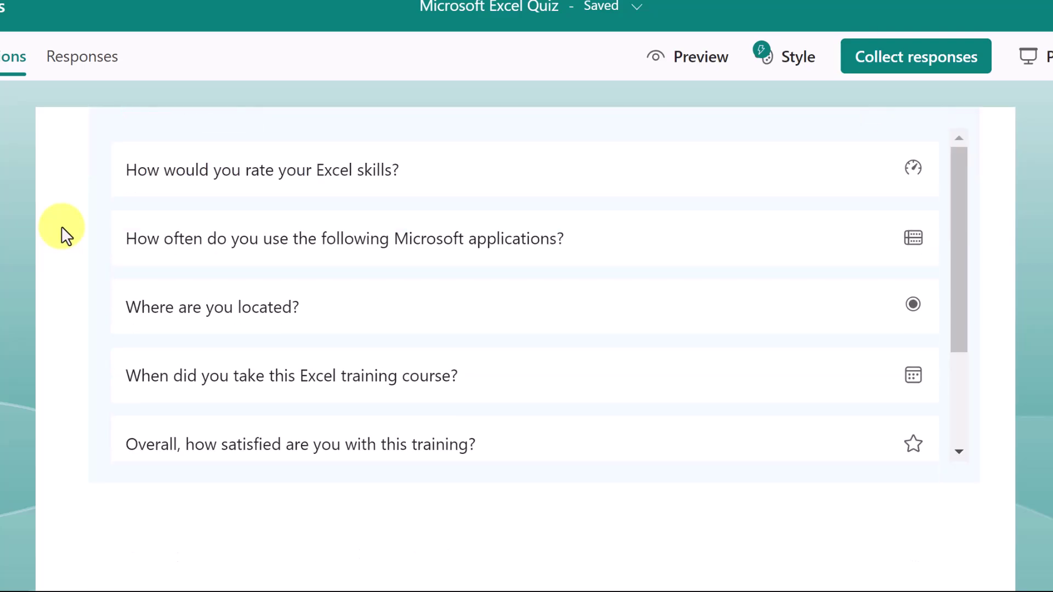
scroll(62, 226, "up", 4)
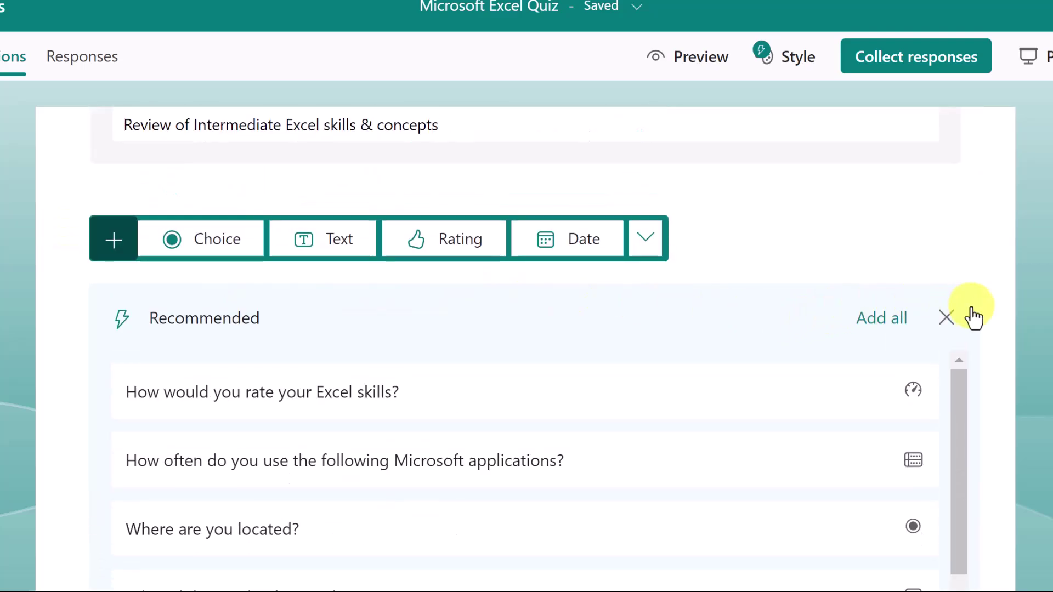
left_click(947, 317)
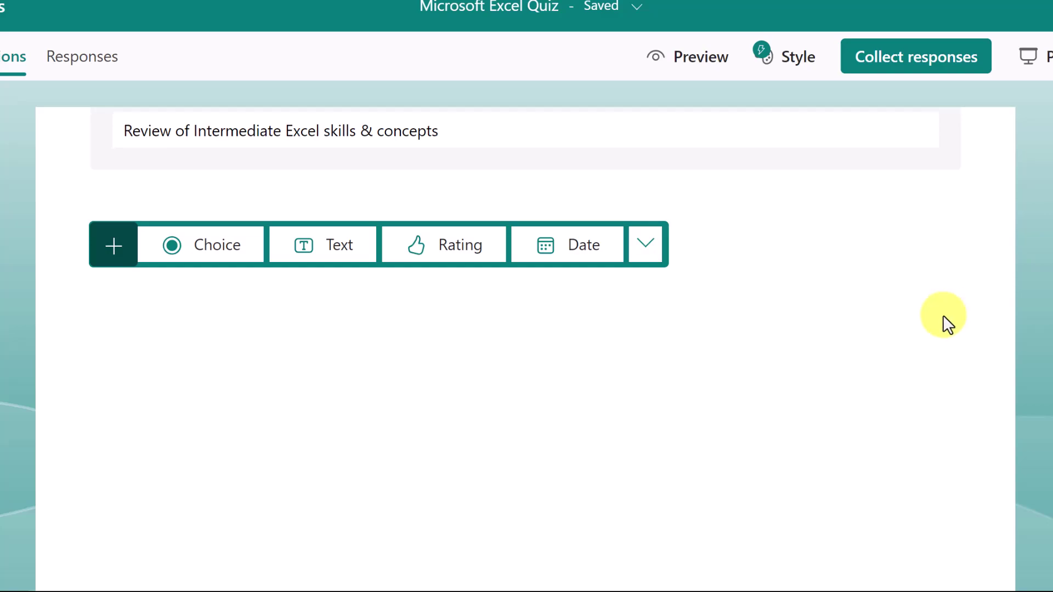
- Create the choice question 'How many functions are available in Excel?' with first option 450, worth 5 points
left_click(205, 248)
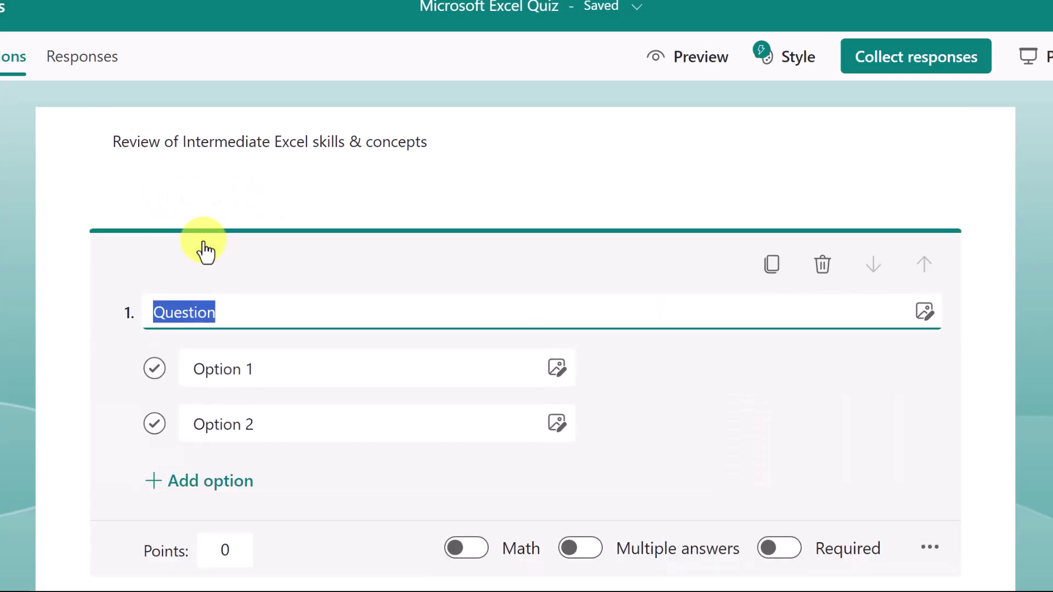
type("How many functions are available in Excel?")
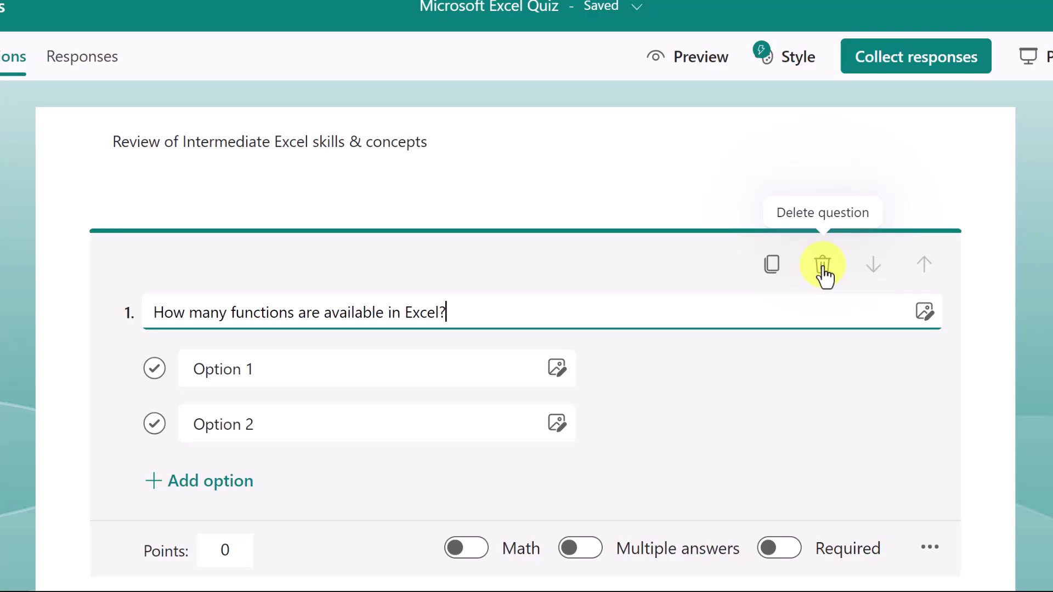
scroll(733, 265, "down", 2)
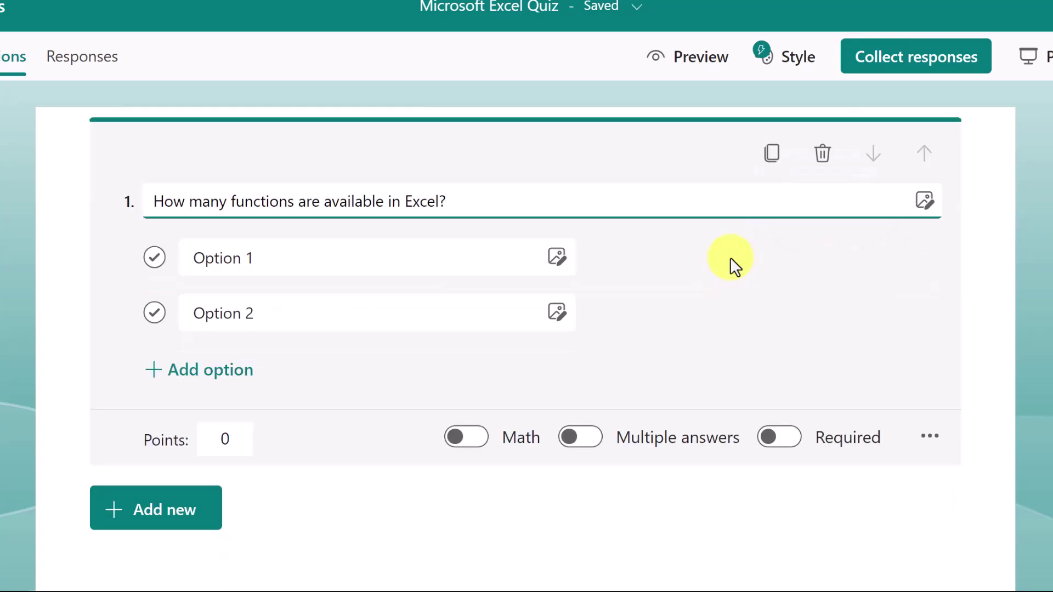
left_click(430, 258)
triple_click(281, 263)
type("450")
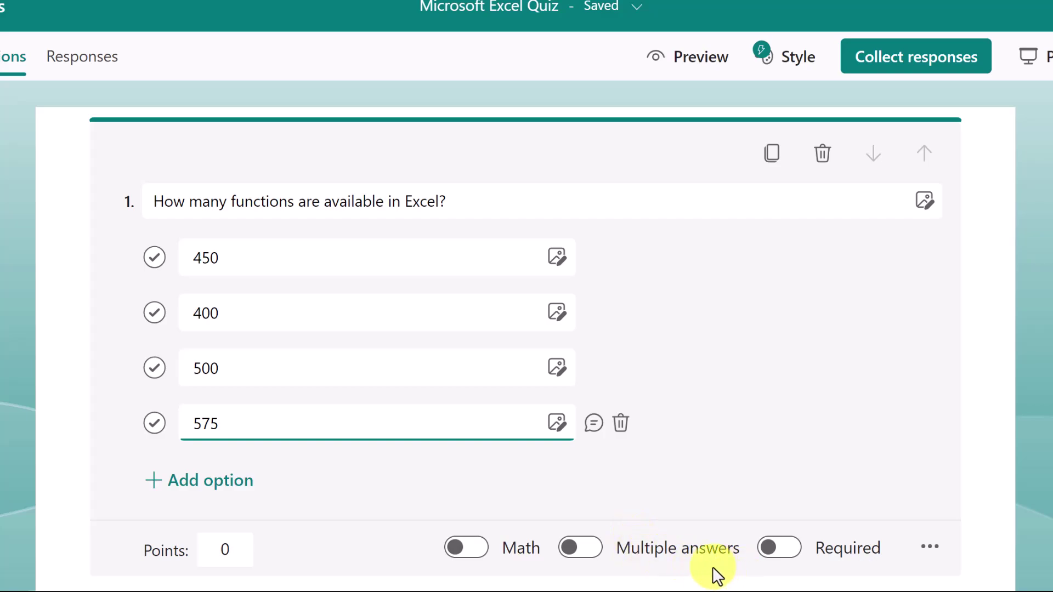
left_click(238, 541)
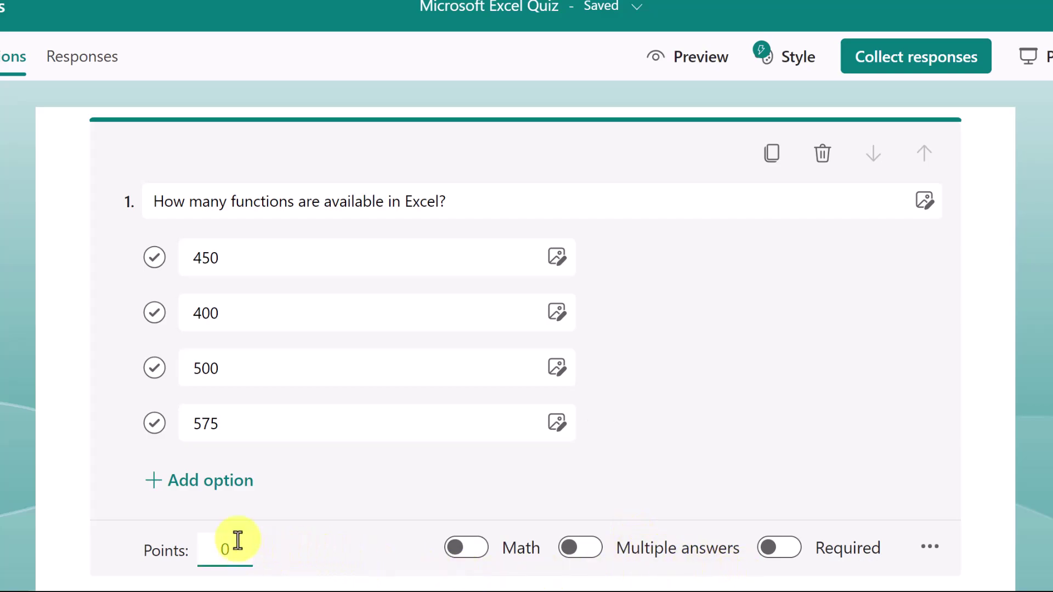
type("5")
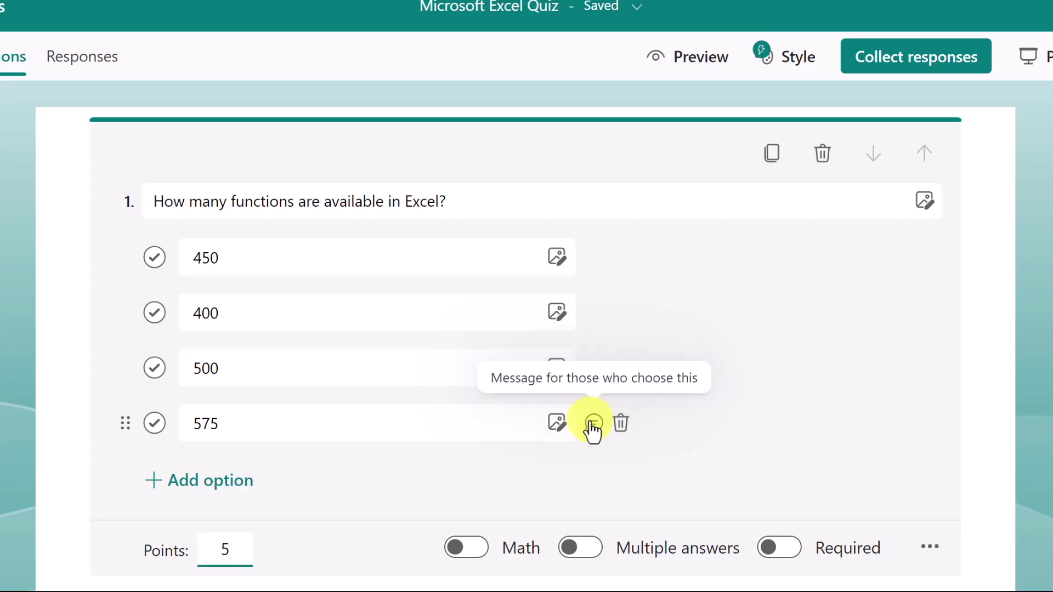
- Add feedback to the 500 answer noting Excel 365 has over 500 functions, and mark it correct
left_click(595, 366)
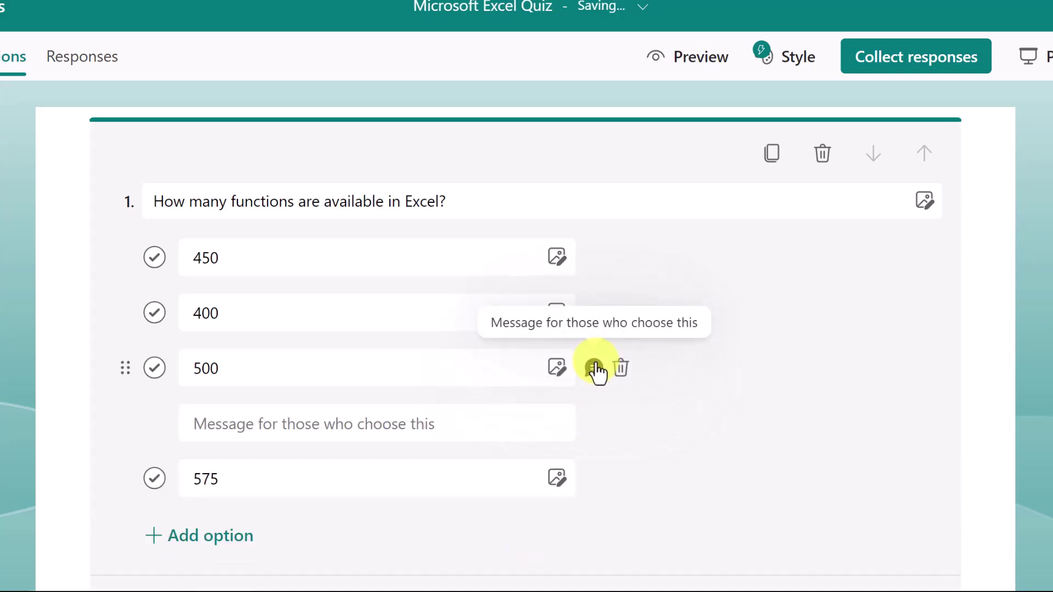
left_click(477, 420)
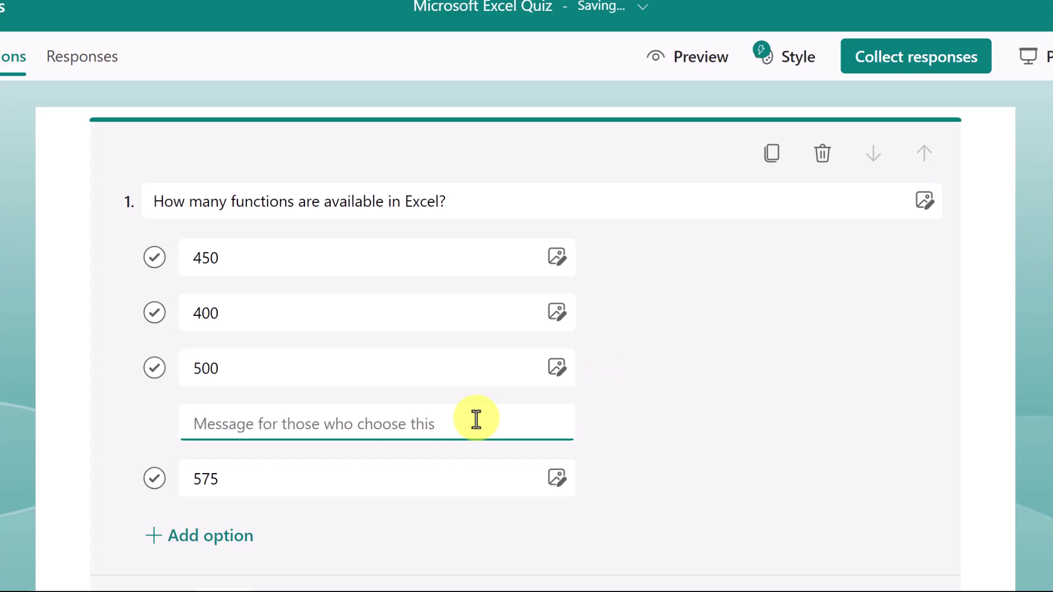
type("This number changes with updates; Excel 365 currently has more than 500 functions")
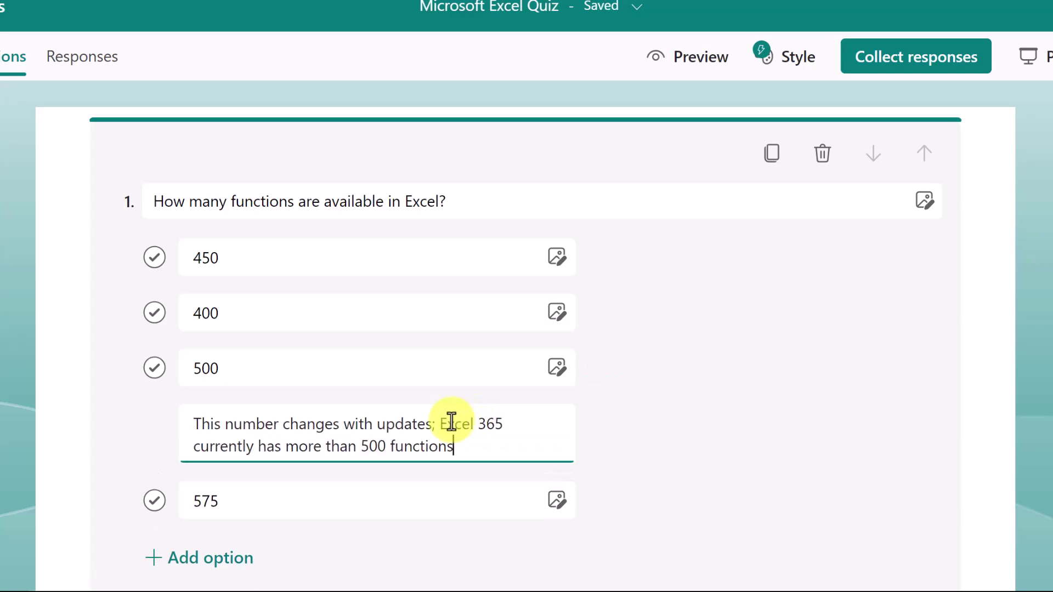
left_click(154, 370)
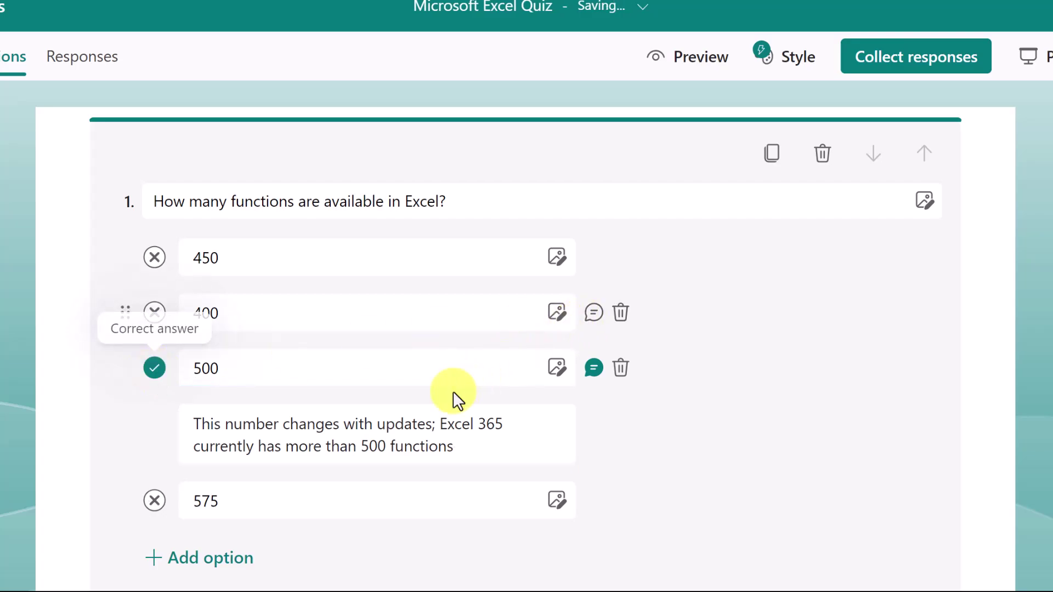
- Add a second Choice question with Multiple answers turned on
scroll(459, 399, "down", 4)
left_click(184, 485)
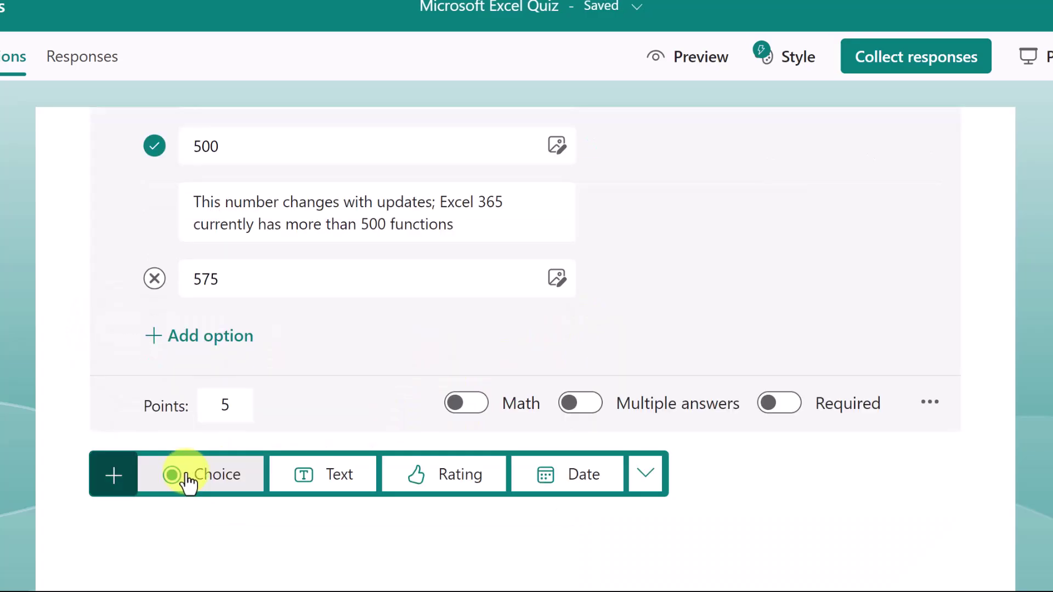
left_click(185, 480)
scroll(189, 468, "down", 4)
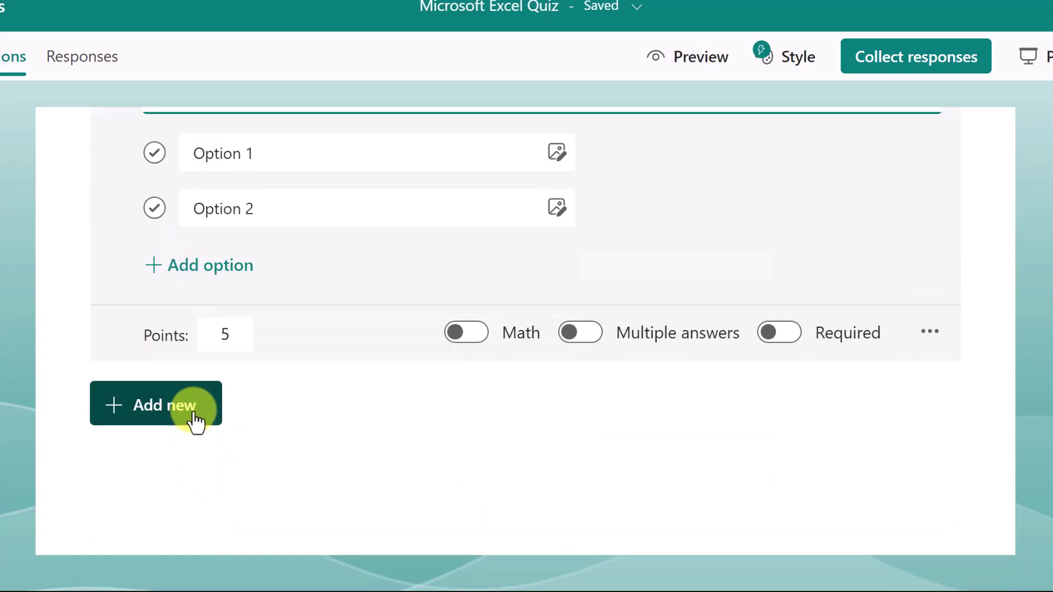
left_click(585, 335)
scroll(642, 291, "up", 2)
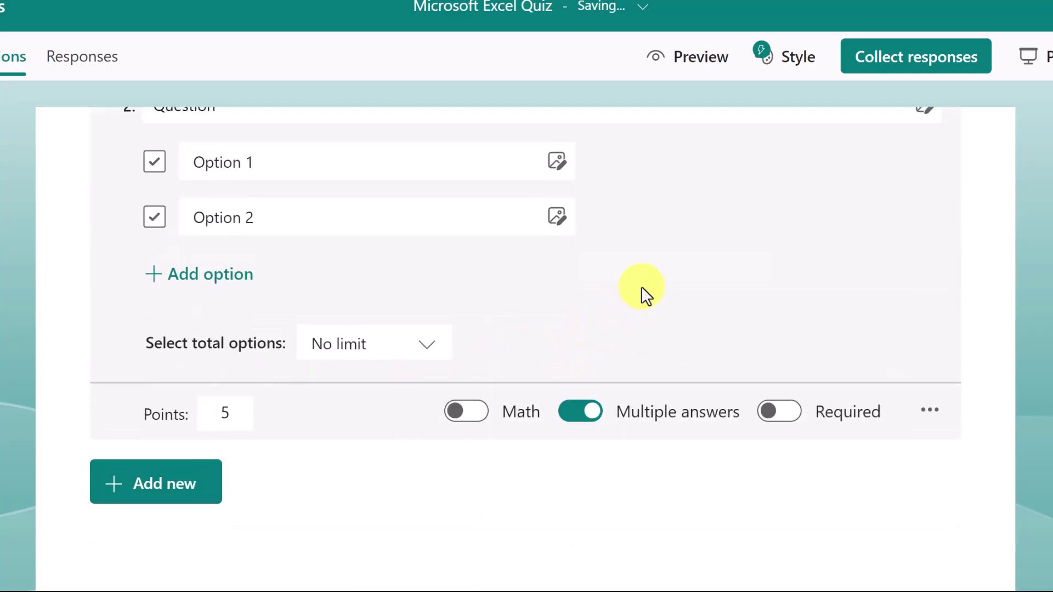
- Enter the options Slicer, AutoFilter, Funnel XL, Timeline and All of the above
left_click(245, 258)
type("Slicer")
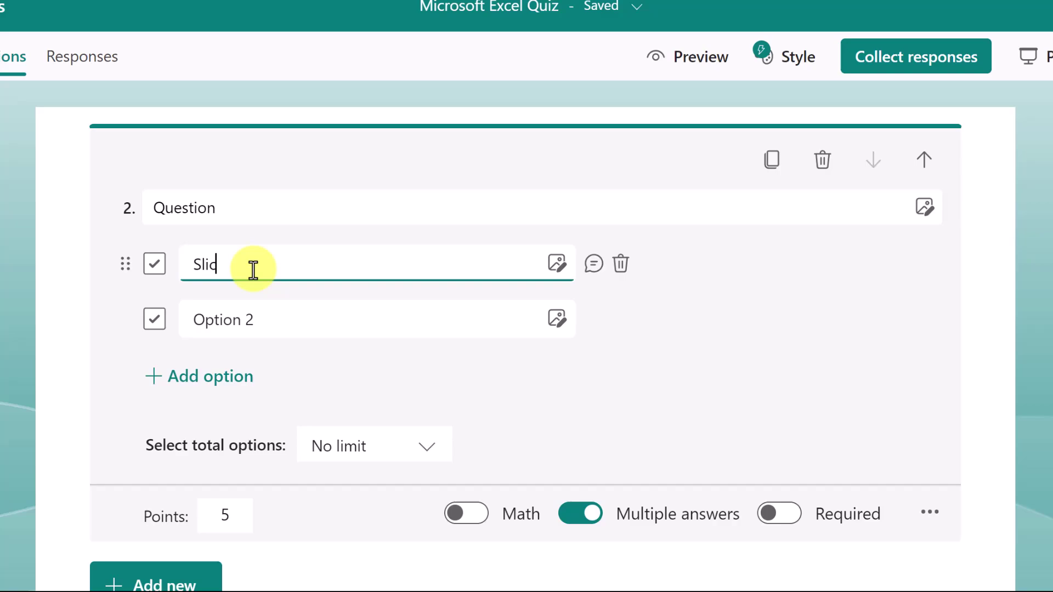
key("Tab")
type("AutoFilter")
left_click(155, 381)
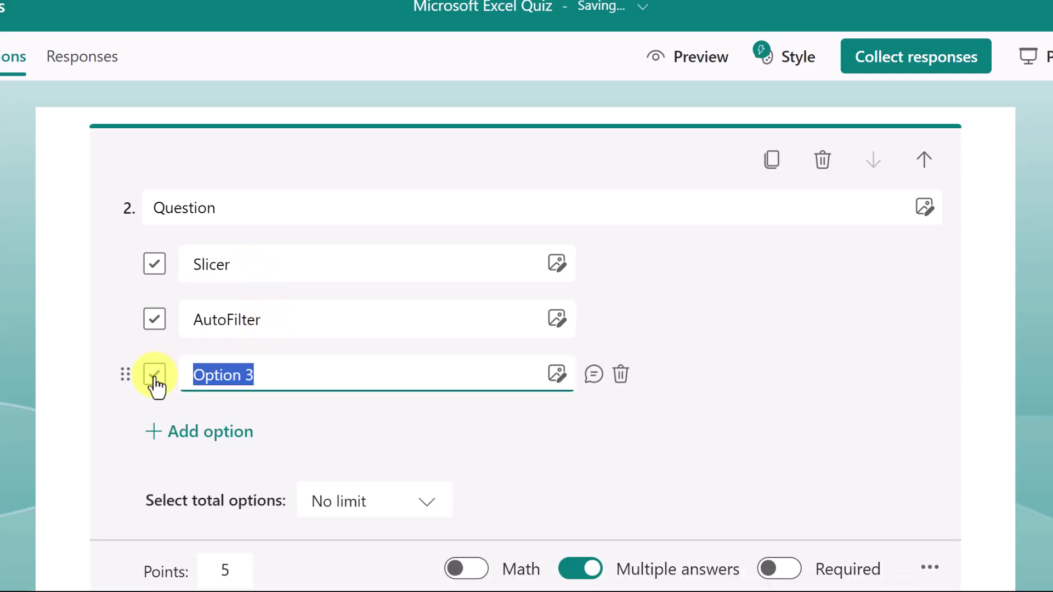
left_click(160, 433)
left_click(263, 370)
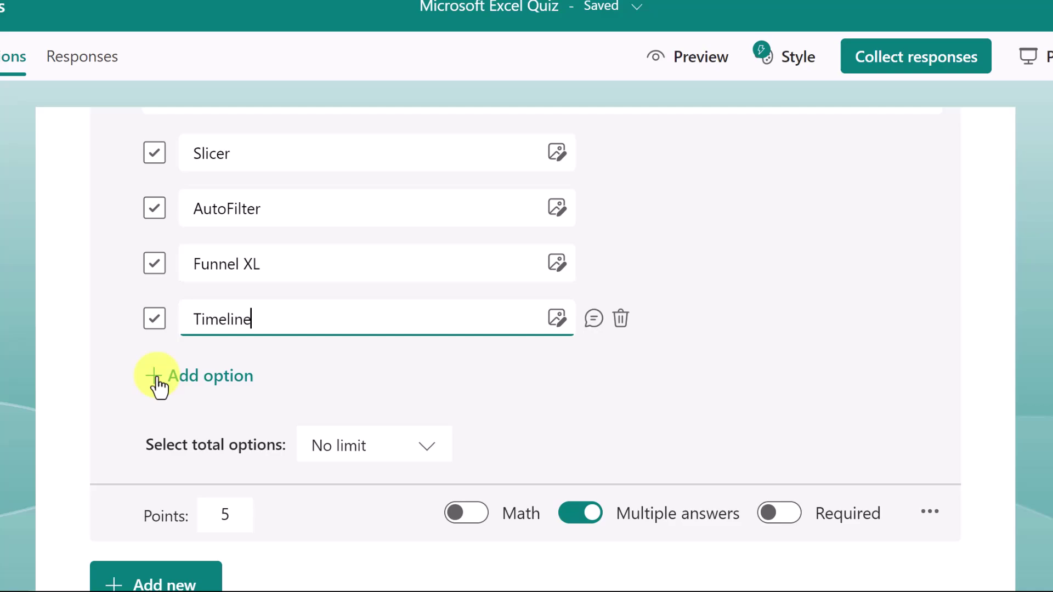
left_click(154, 381)
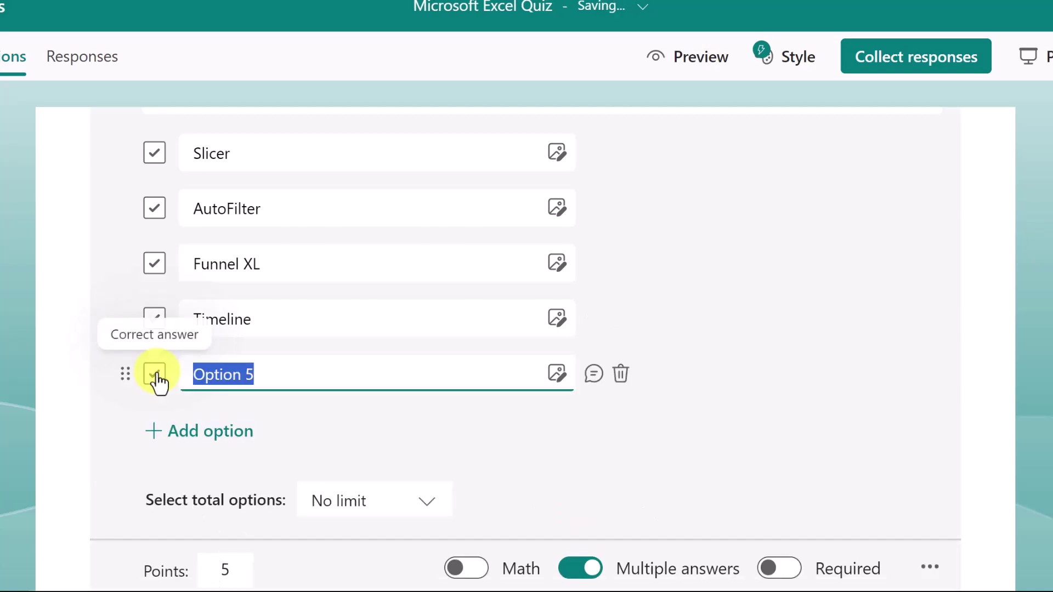
type("All of the above")
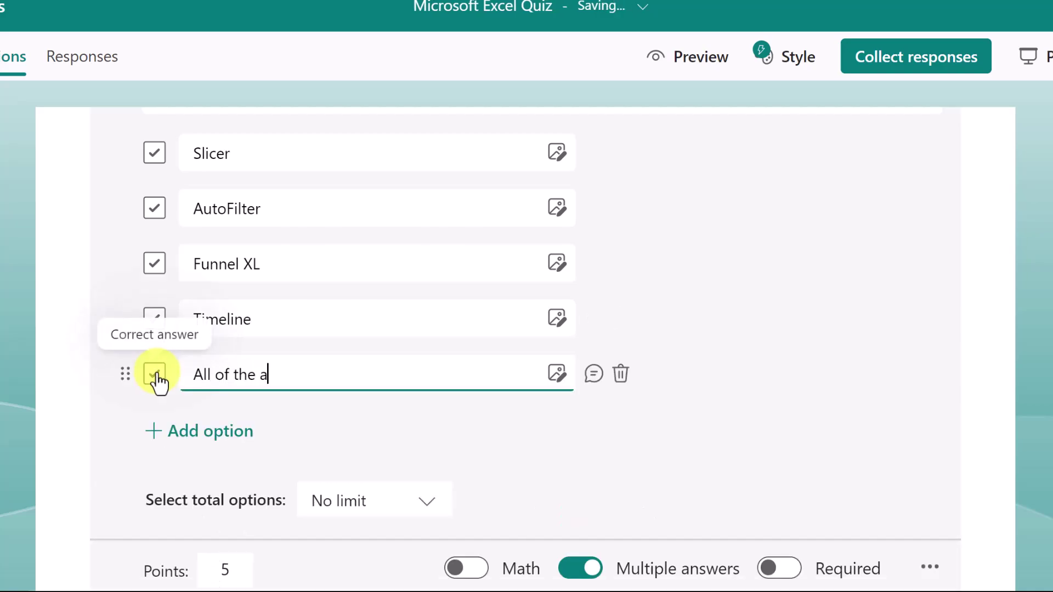
left_click(154, 374)
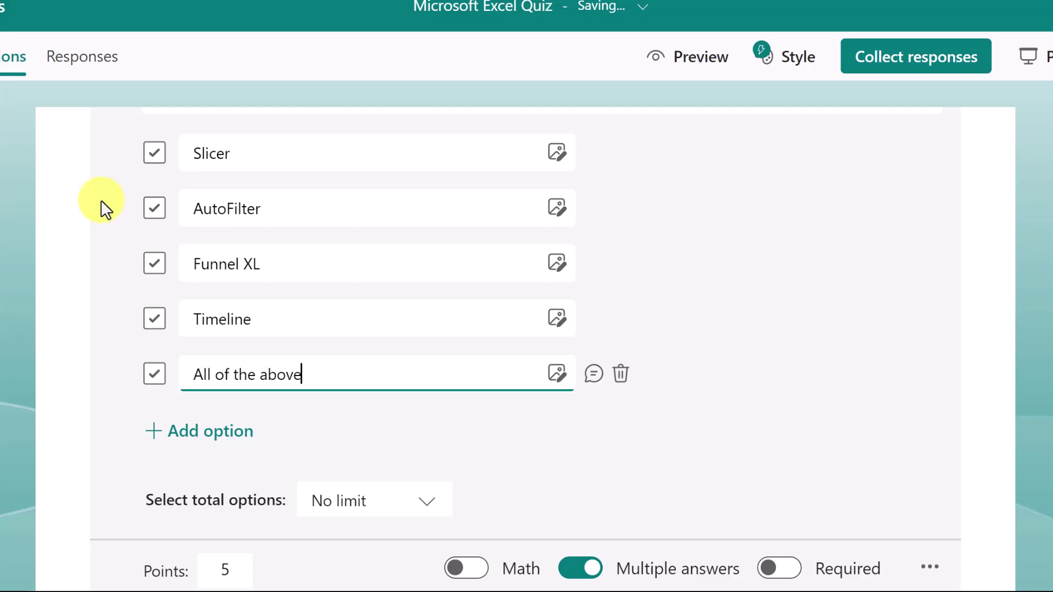
- Mark Slicer, AutoFilter and Timeline correct, keeping No limit on answers and 5 points
left_click(154, 155)
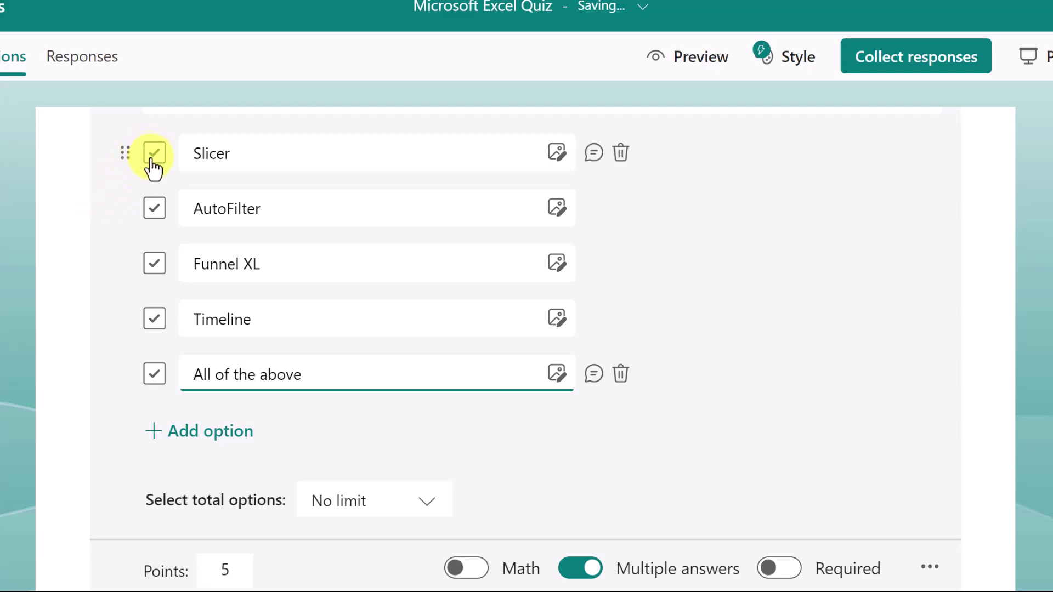
left_click(155, 209)
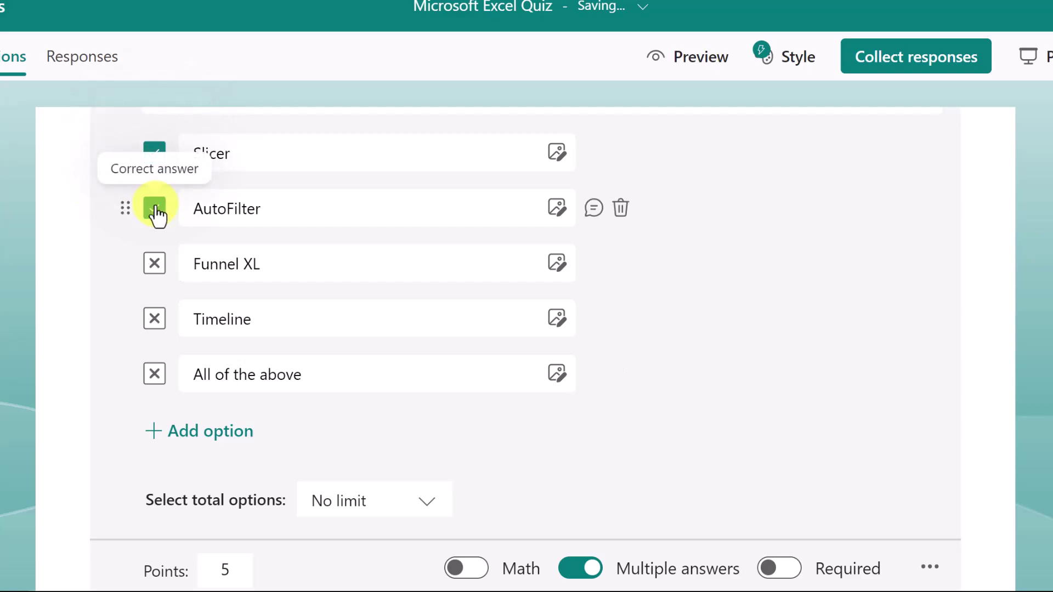
left_click(155, 317)
scroll(113, 300, "down", 3)
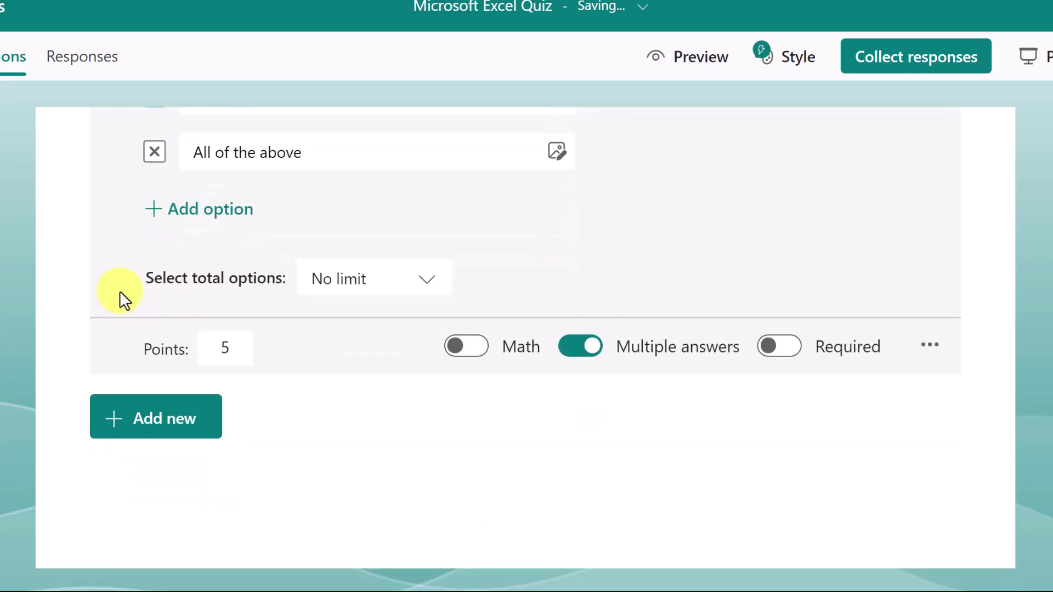
left_click(427, 284)
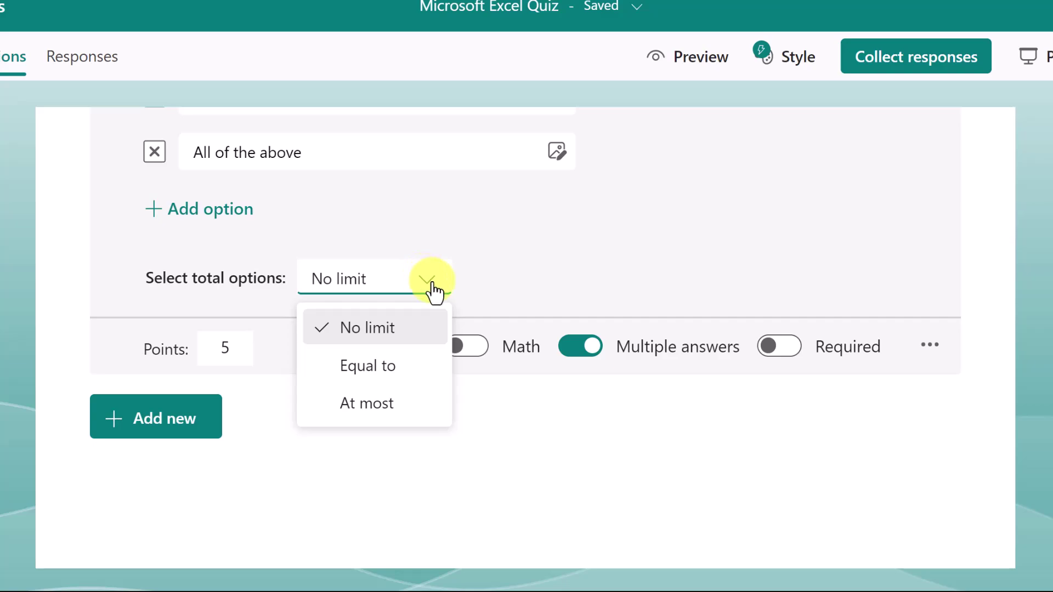
left_click(487, 257)
left_click(229, 361)
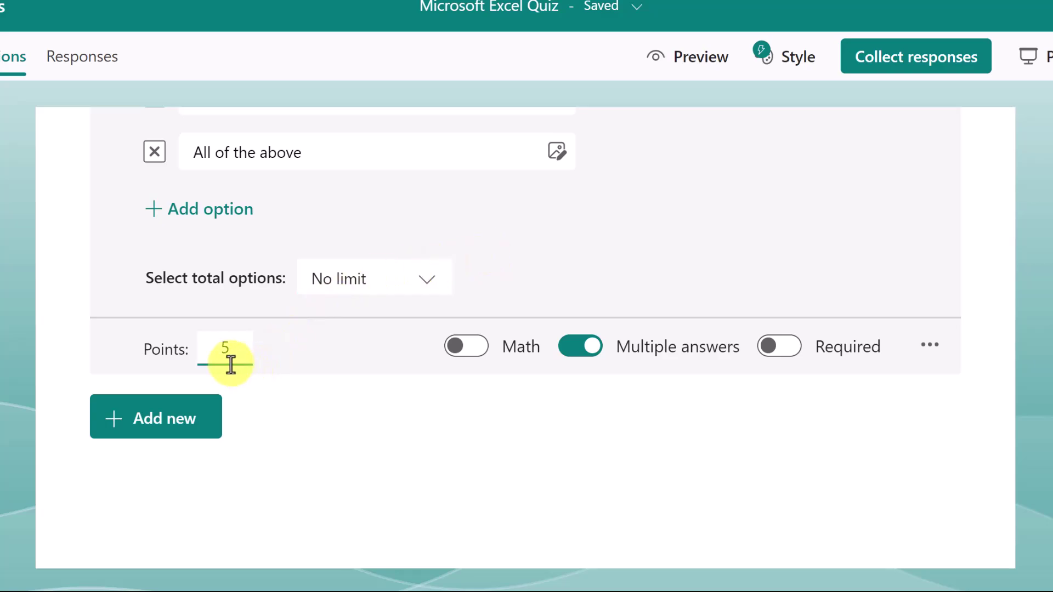
left_click(259, 346)
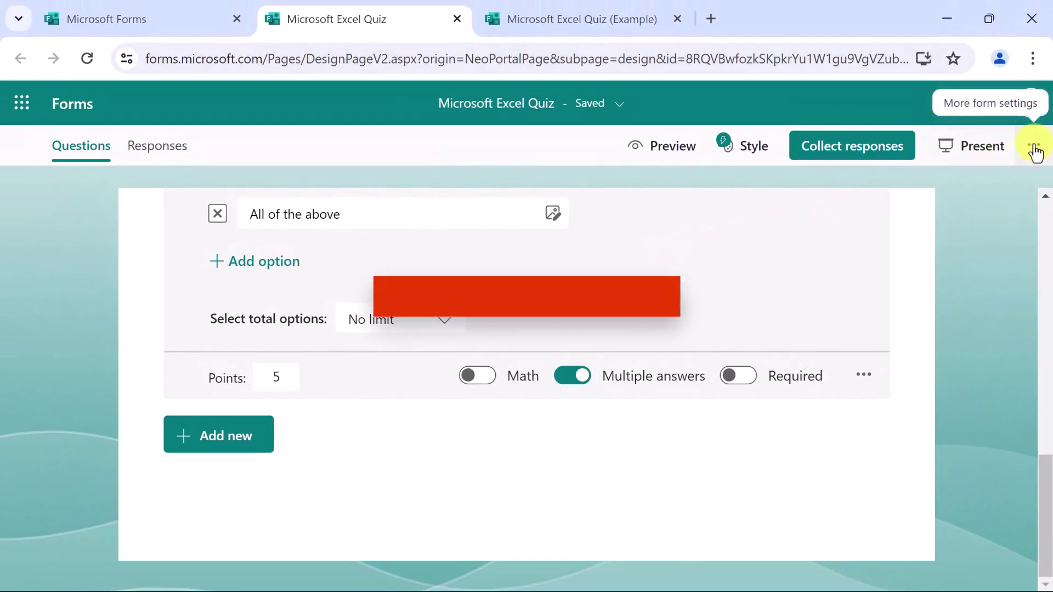
- Switch on Practice mode in the form's Settings and look over the remaining options
left_click(1035, 151)
left_click(894, 217)
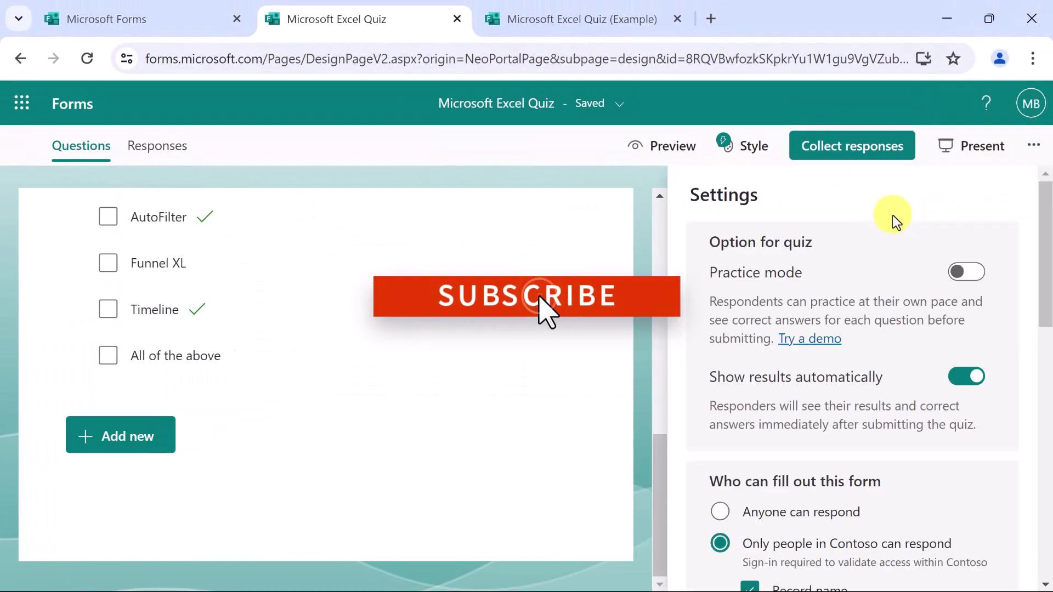
left_click(966, 272)
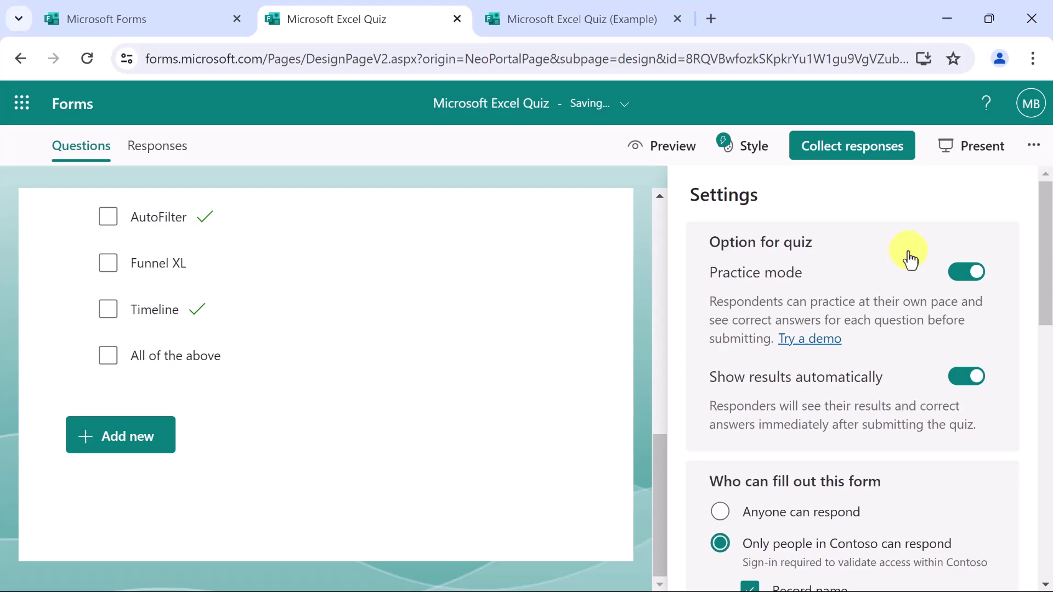
scroll(900, 252, "down", 3)
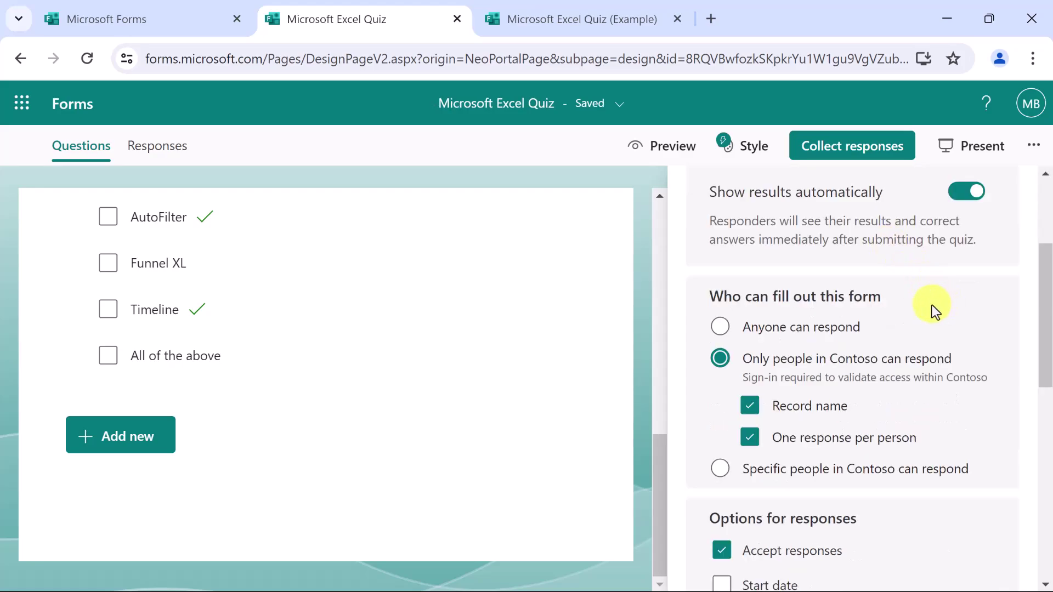
scroll(903, 286, "down", 3)
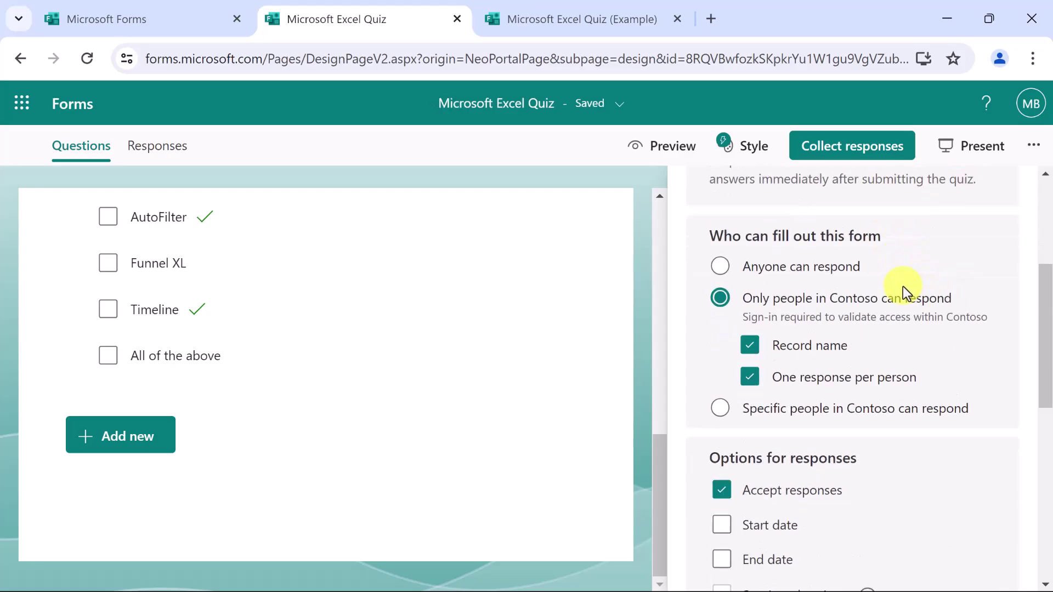
scroll(904, 290, "down", 2)
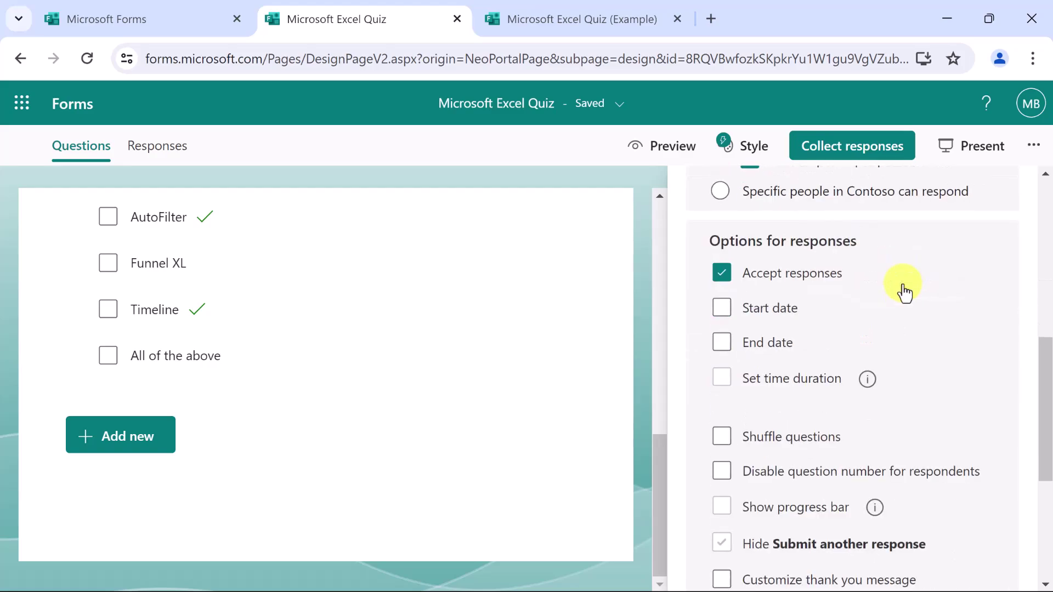
scroll(906, 285, "down", 3)
scroll(908, 276, "down", 2)
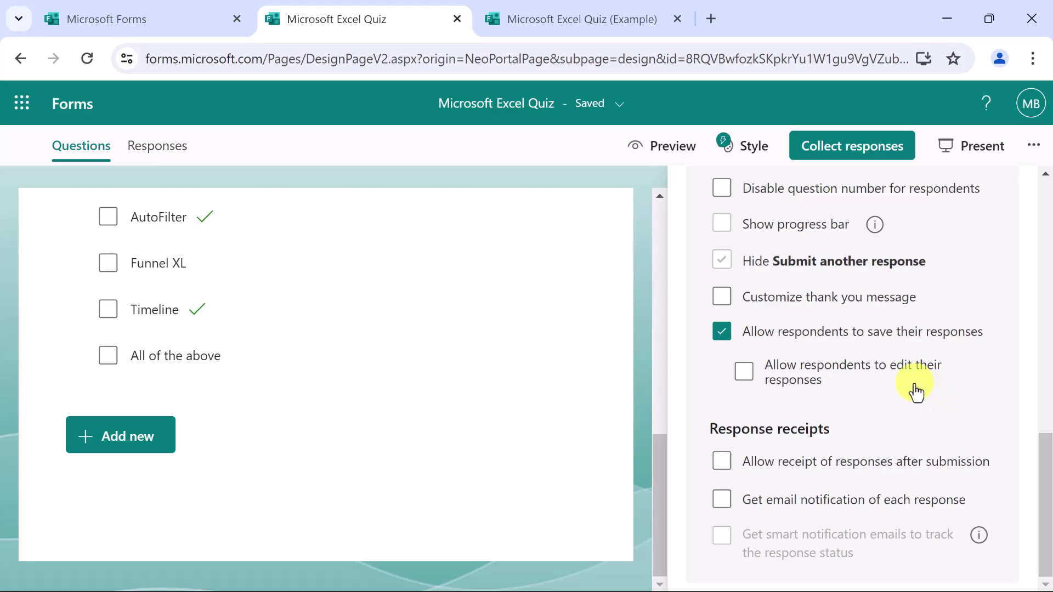
- Open the More form settings menu, then browse the form's style themes
left_click(1034, 146)
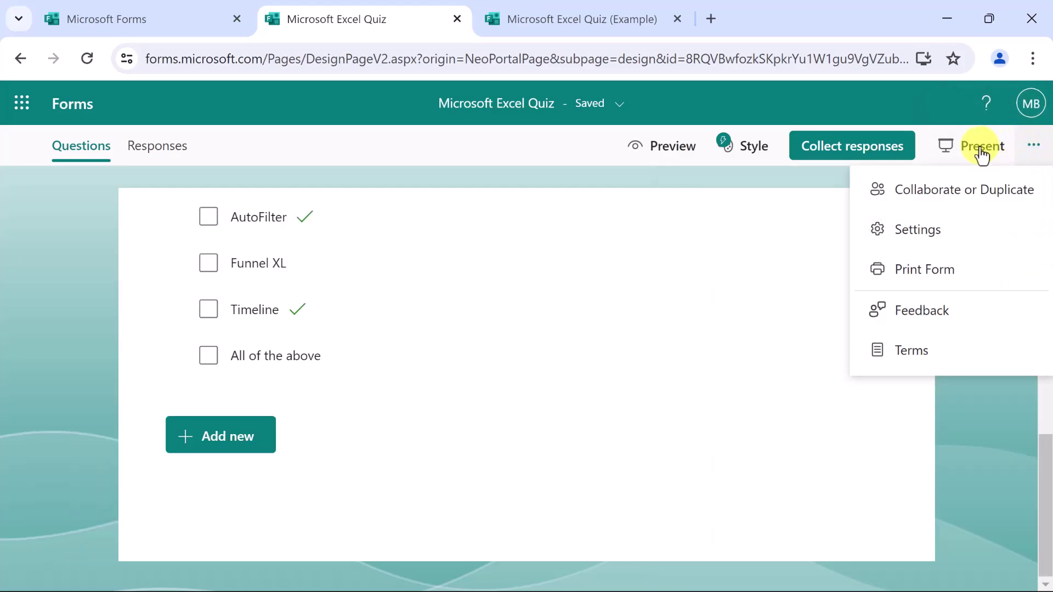
left_click(741, 148)
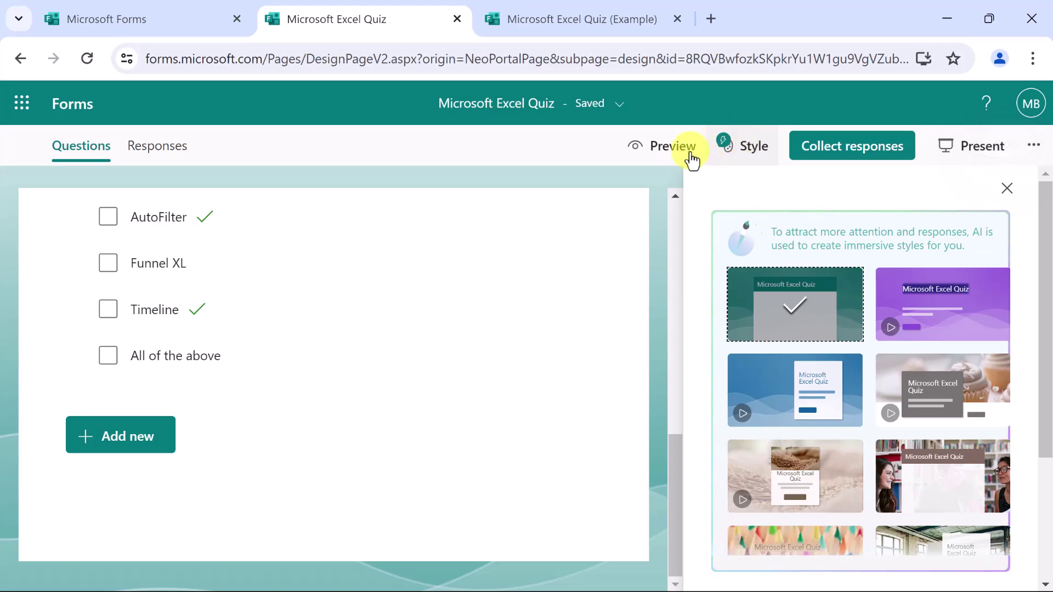
scroll(761, 283, "down", 3)
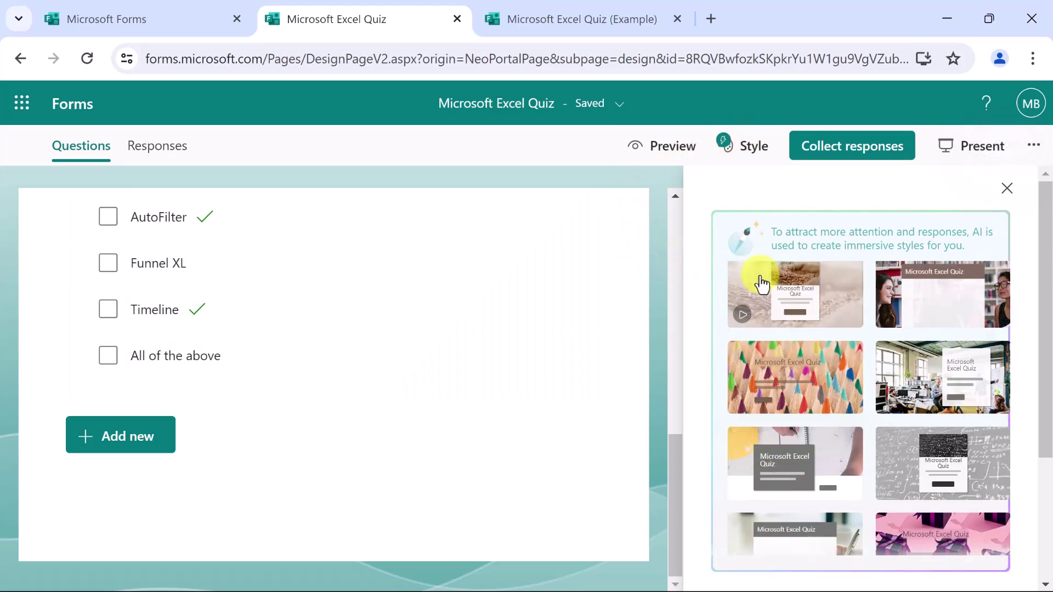
scroll(761, 285, "down", 2)
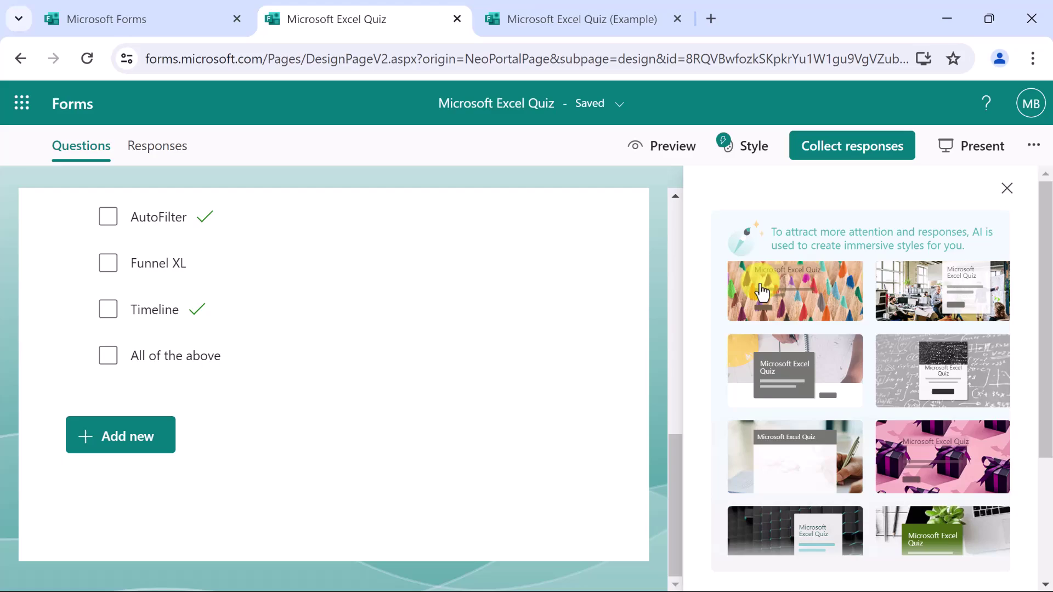
scroll(761, 290, "down", 4)
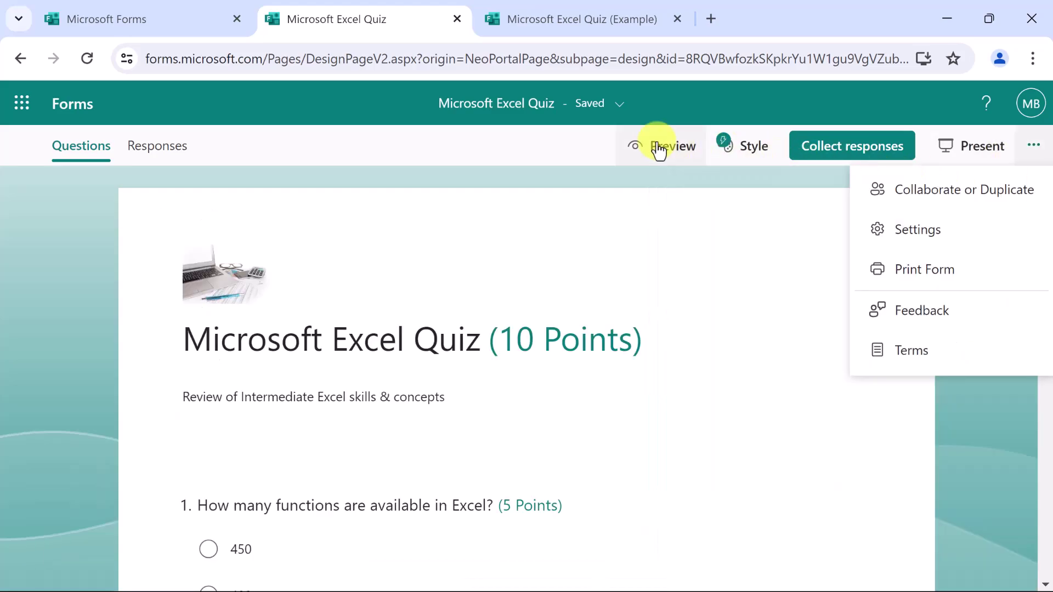
- In Preview, answer 400 to question 1, submit, and reveal 500 as the correct answer
left_click(658, 147)
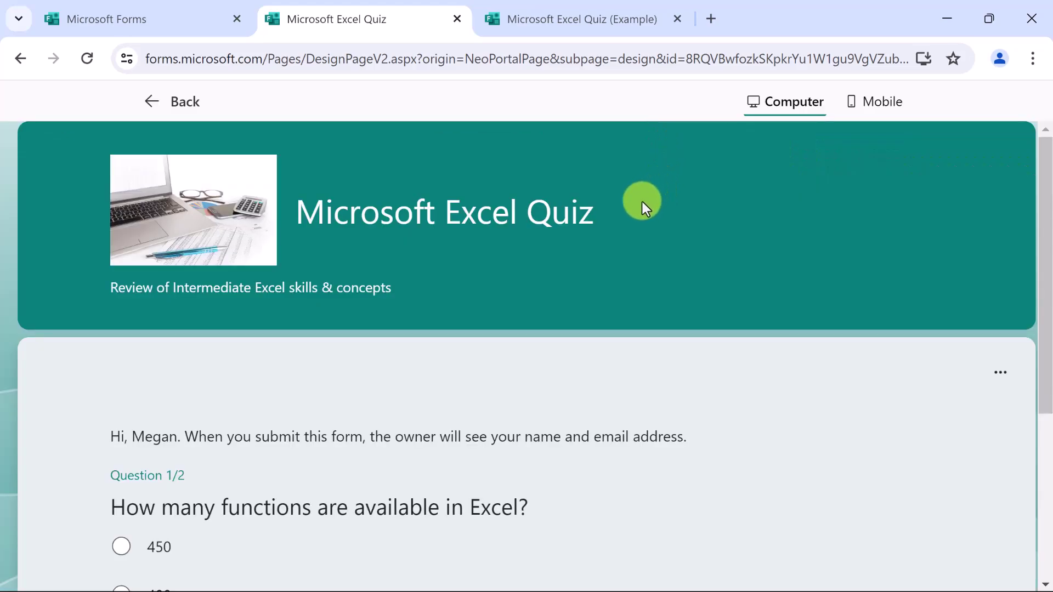
scroll(69, 320, "down", 2)
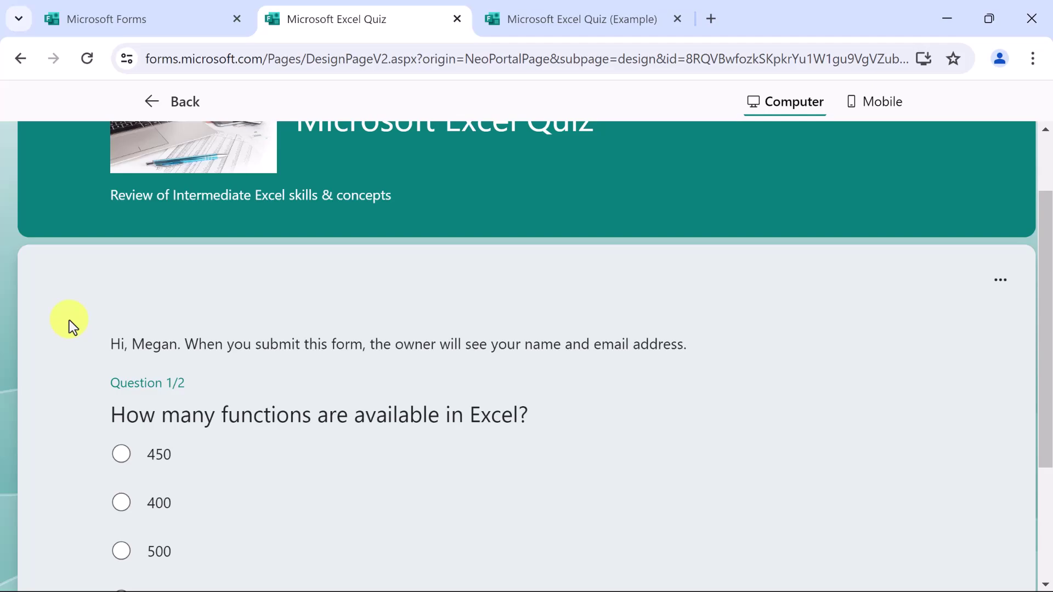
scroll(68, 319, "down", 3)
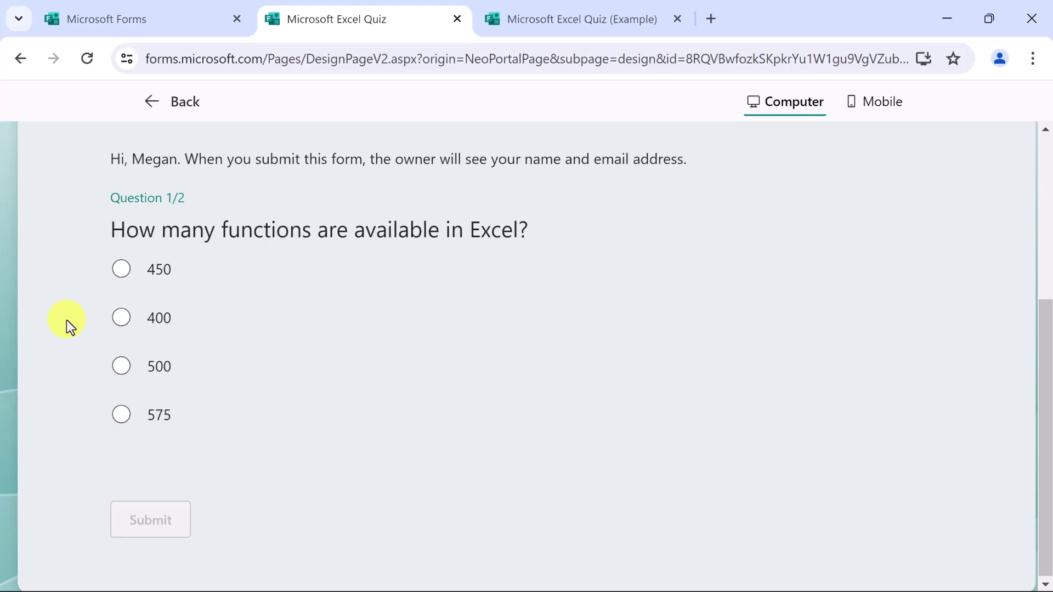
left_click(122, 318)
left_click(151, 523)
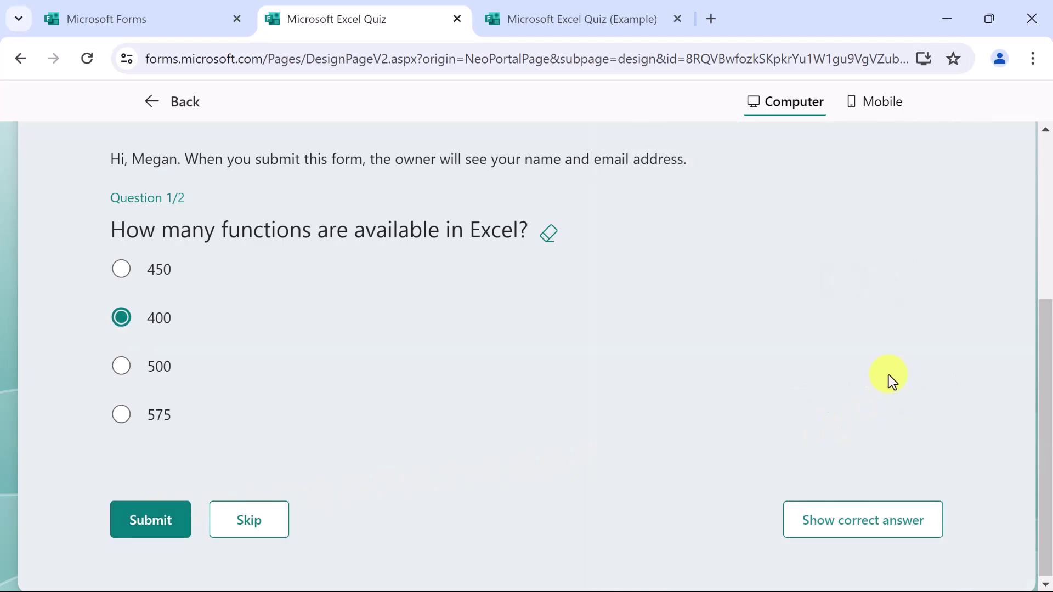
left_click(863, 526)
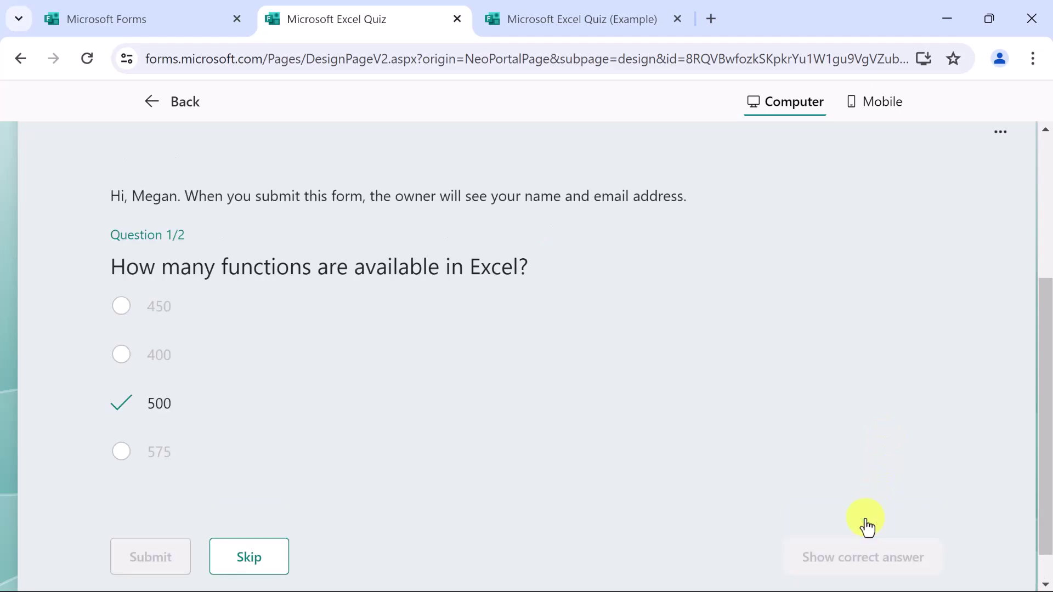
scroll(242, 427, "down", 1)
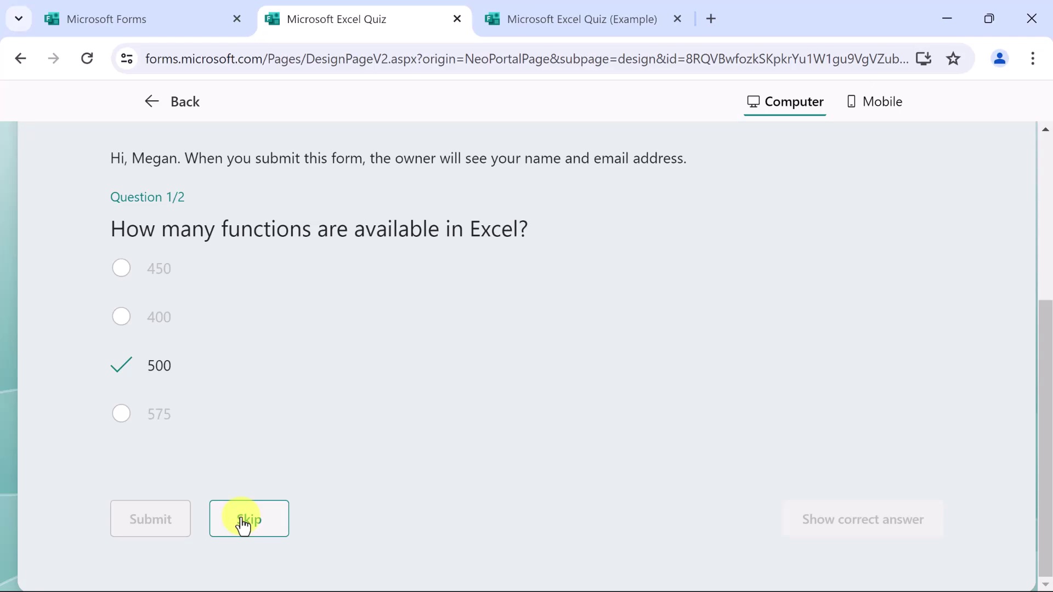
left_click(241, 520)
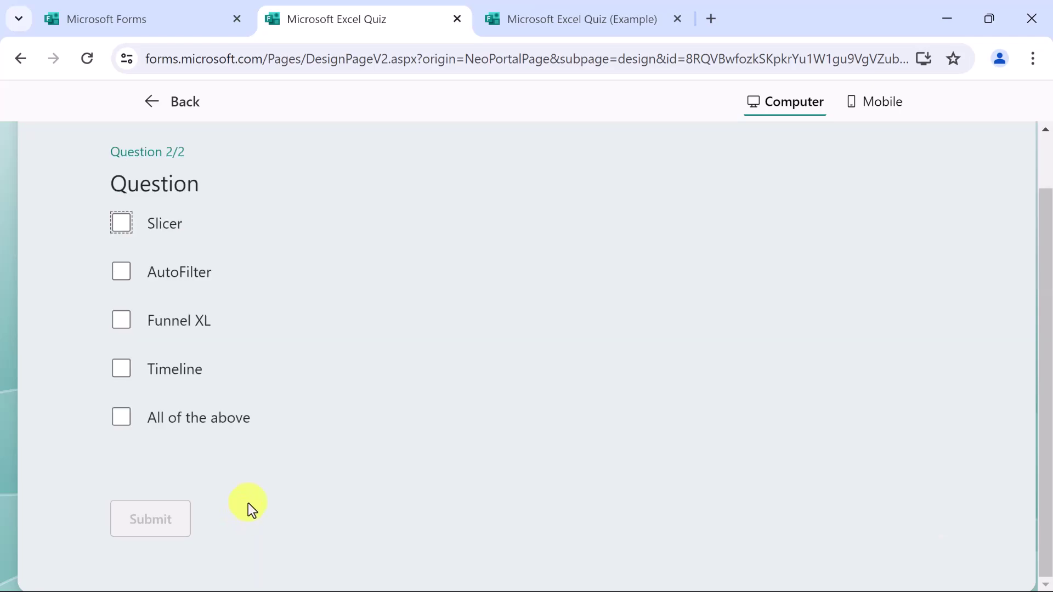
- Answer question 2 with Slicer, AutoFilter and Timeline, submit, and complete the practice
left_click(122, 229)
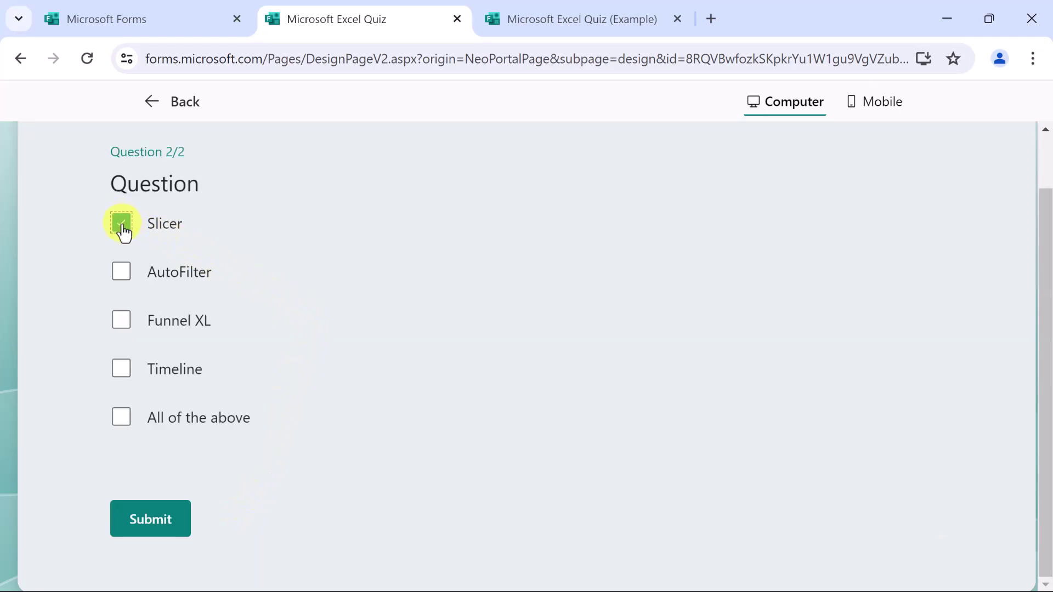
left_click(123, 274)
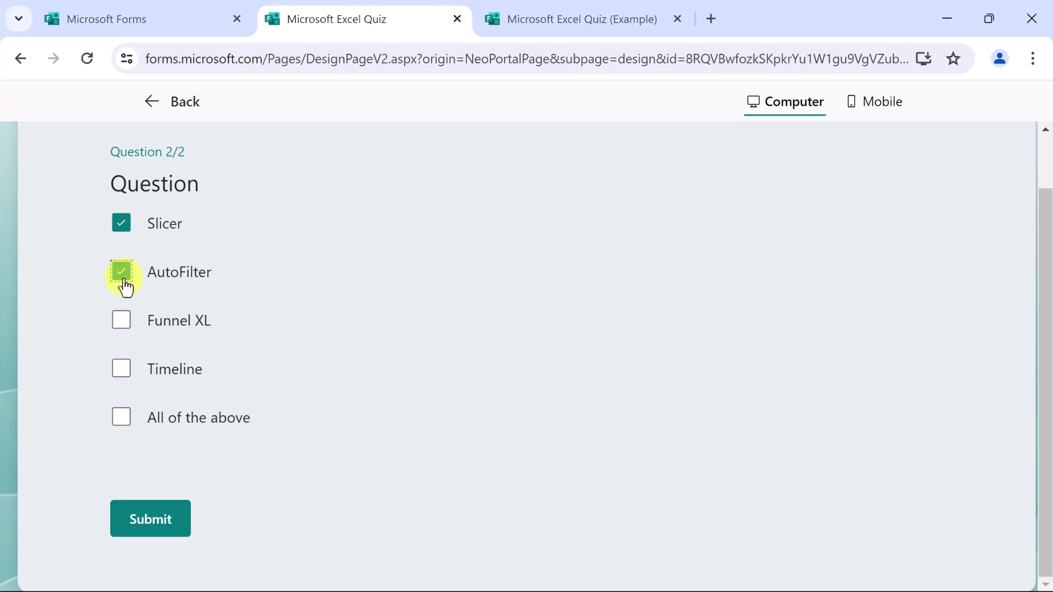
left_click(122, 372)
left_click(142, 521)
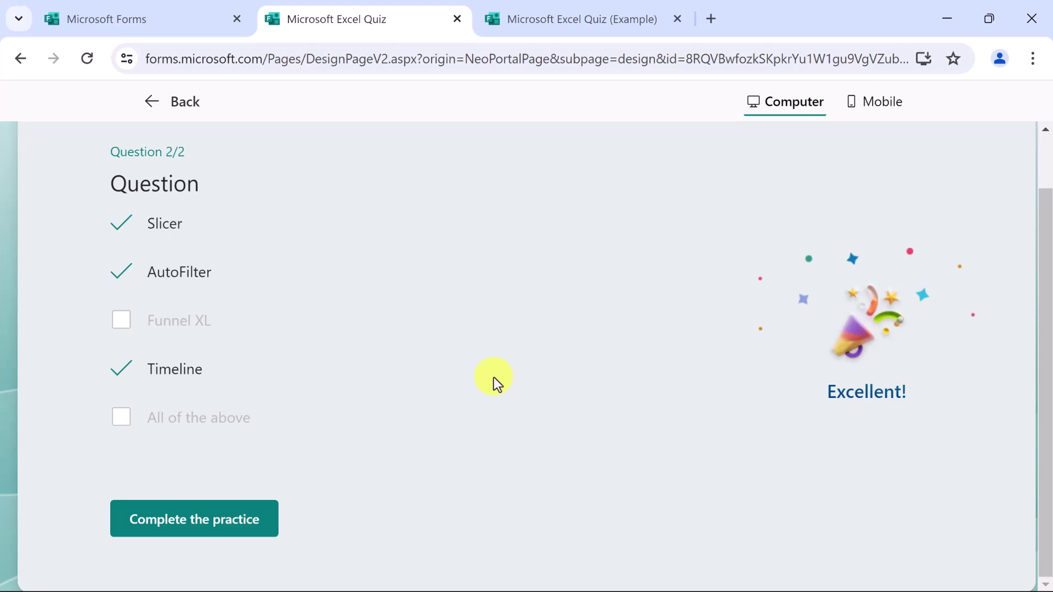
left_click(202, 517)
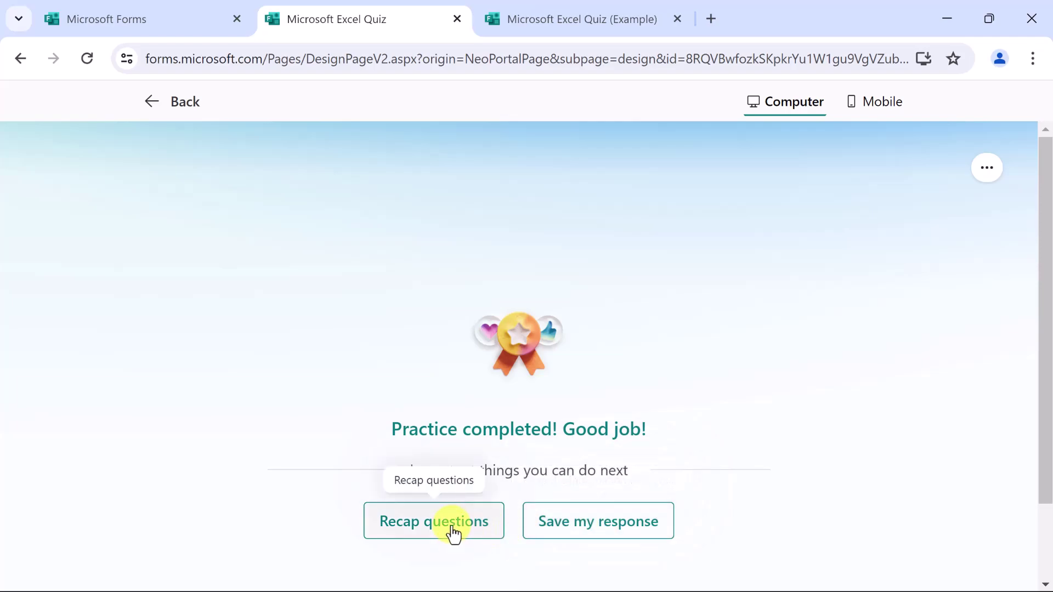
left_click(179, 110)
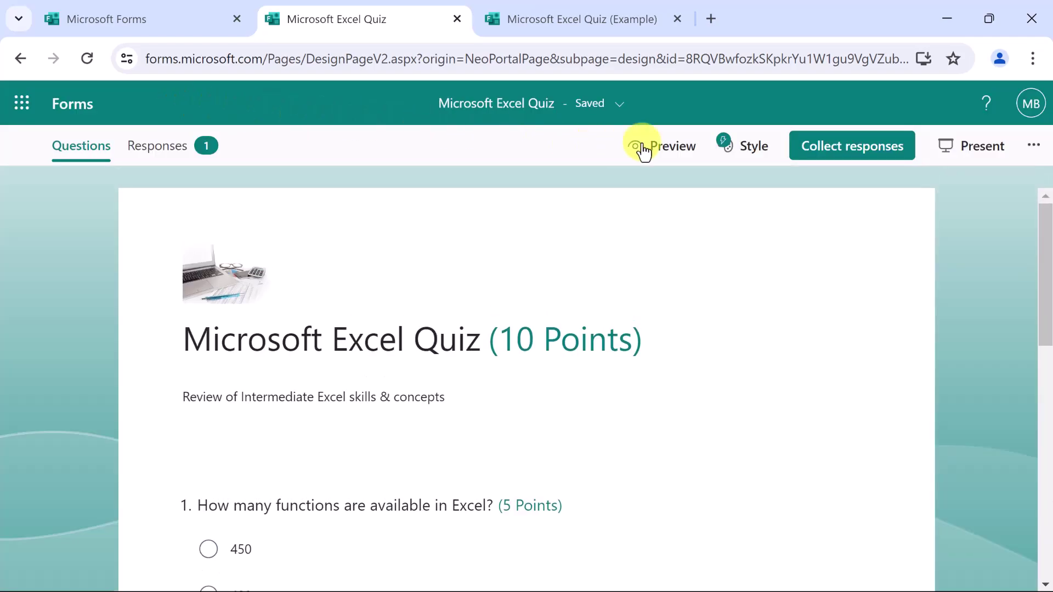
left_click(668, 148)
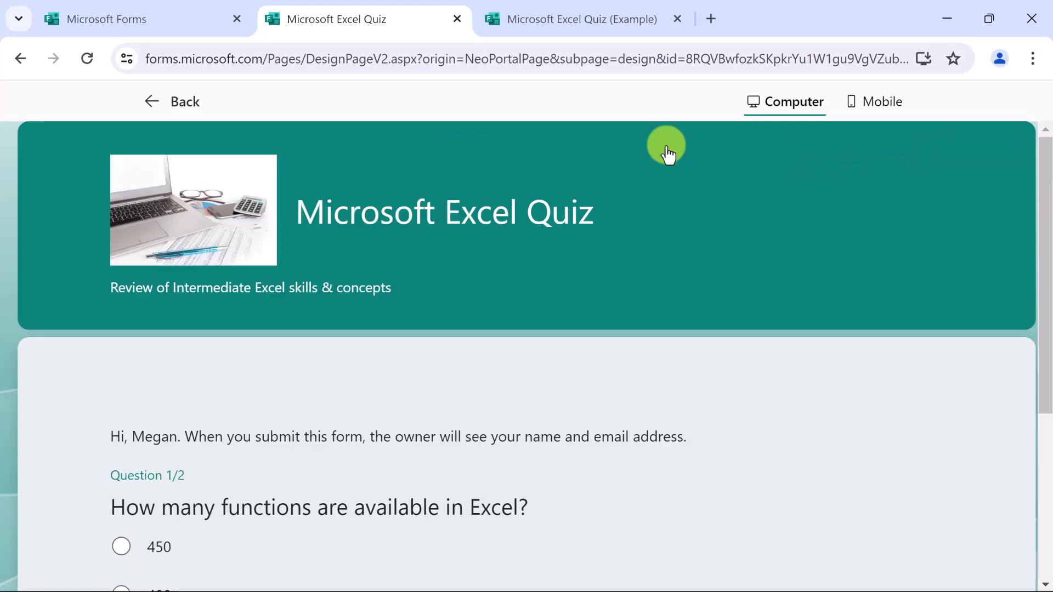
left_click(879, 107)
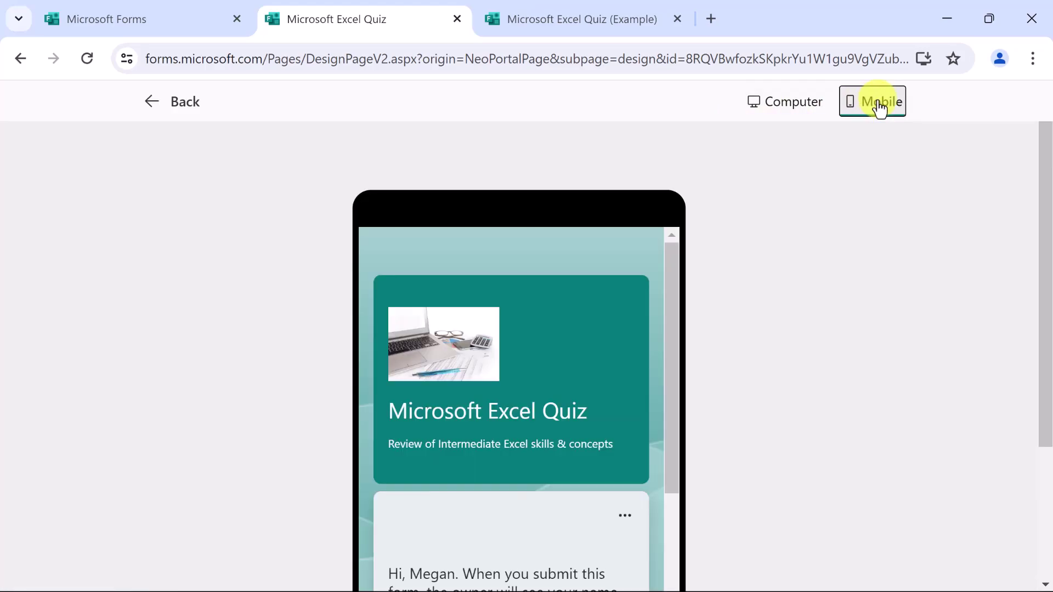
left_click_drag(674, 364, 676, 485)
scroll(547, 435, "down", 10)
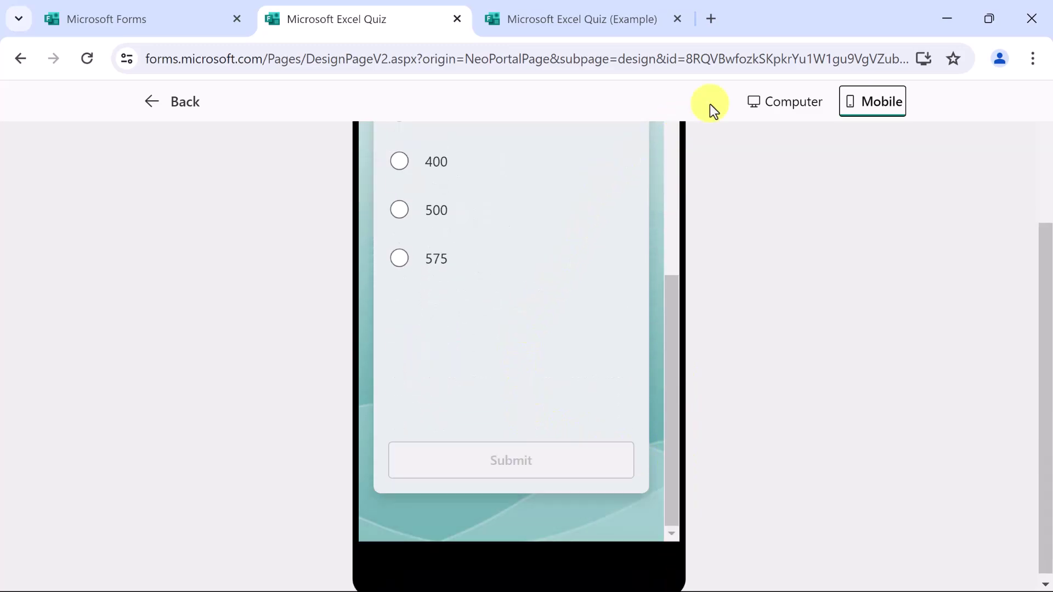
- Back in the editor, copy the quiz's shortened response link from Collect responses
left_click(170, 103)
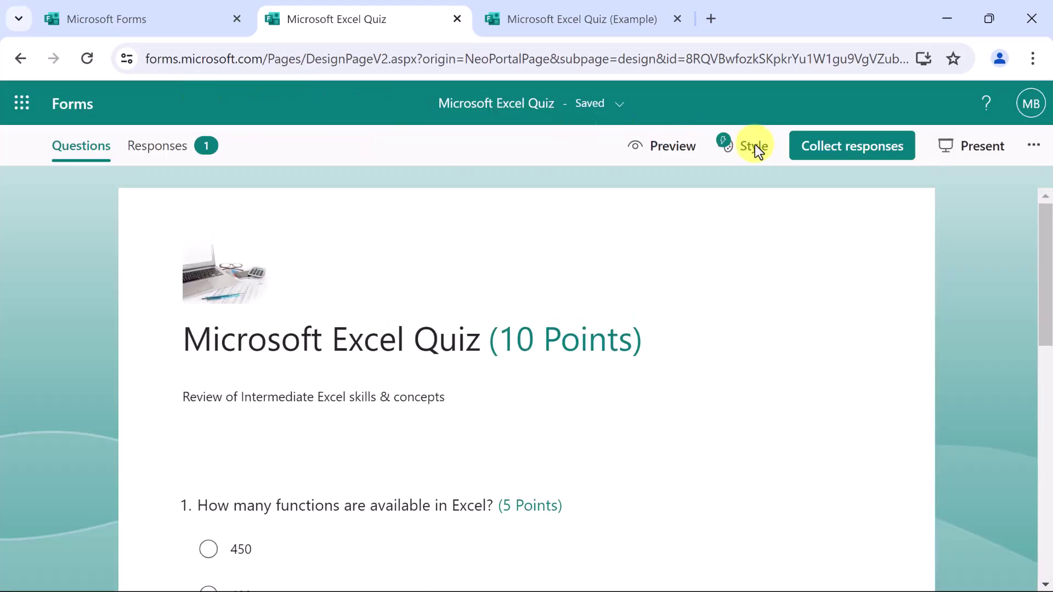
left_click(848, 148)
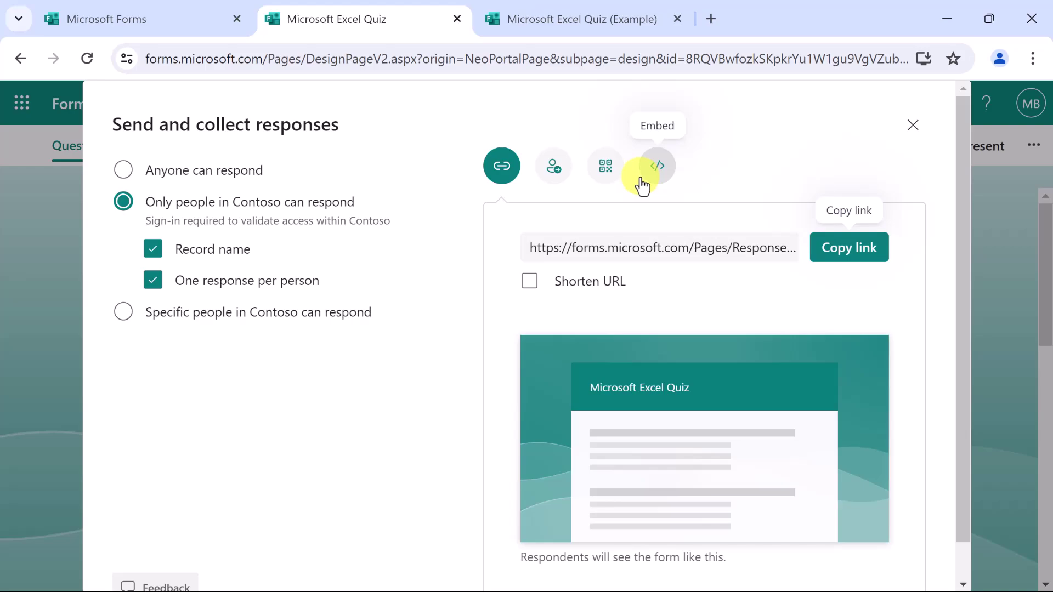
left_click(530, 281)
left_click(847, 250)
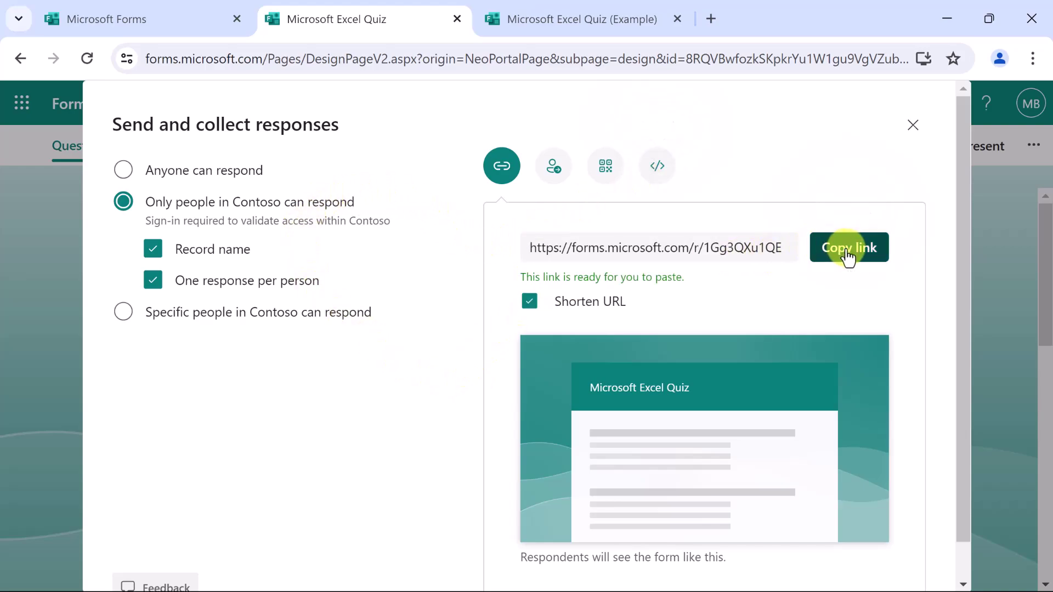
left_click(913, 124)
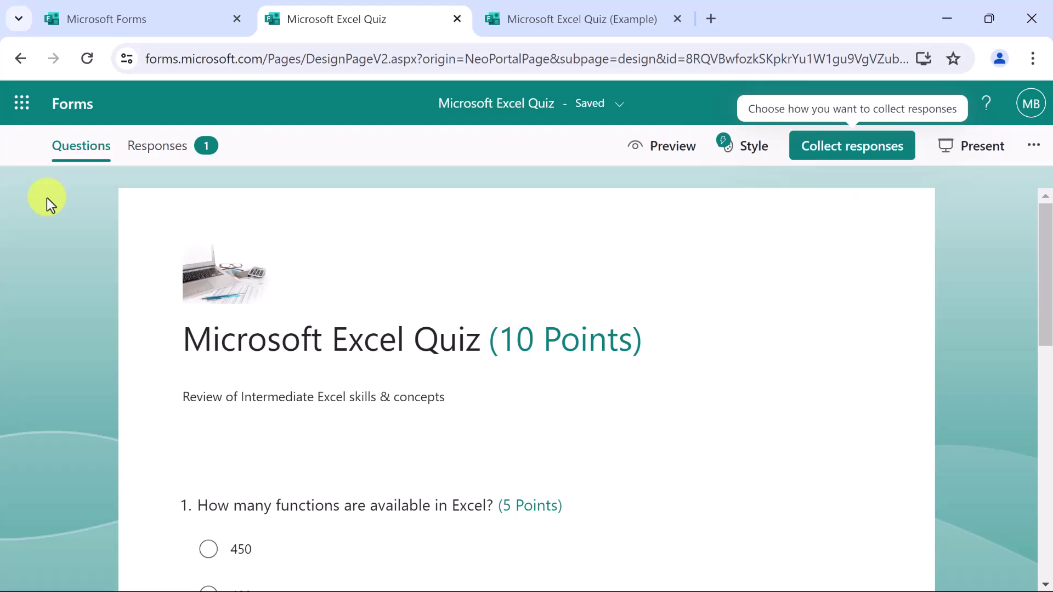
- Open the Responses tab and scroll through the result summaries for both questions
left_click(156, 153)
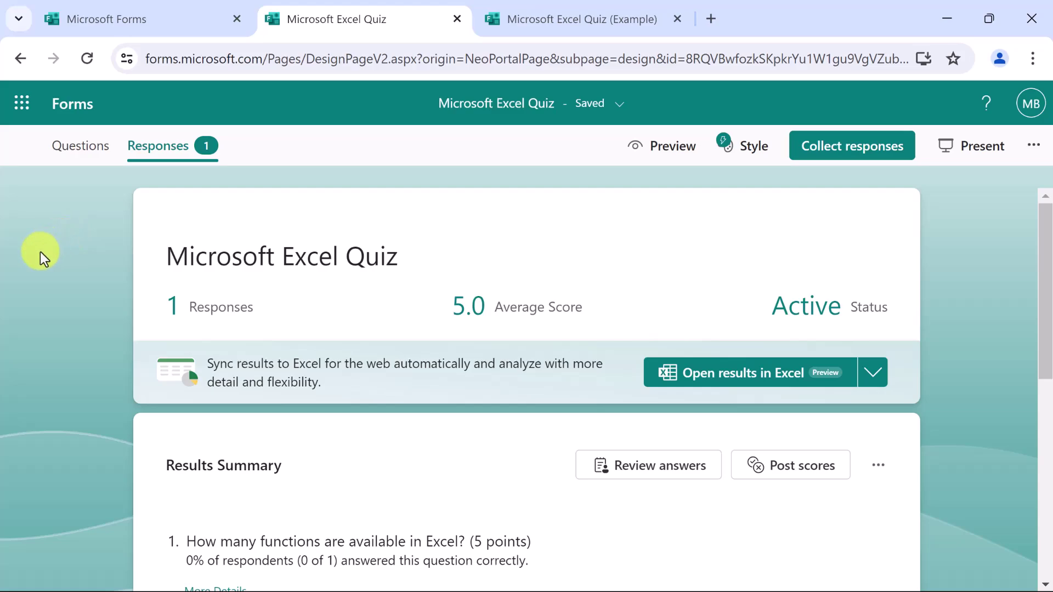
scroll(42, 259, "down", 5)
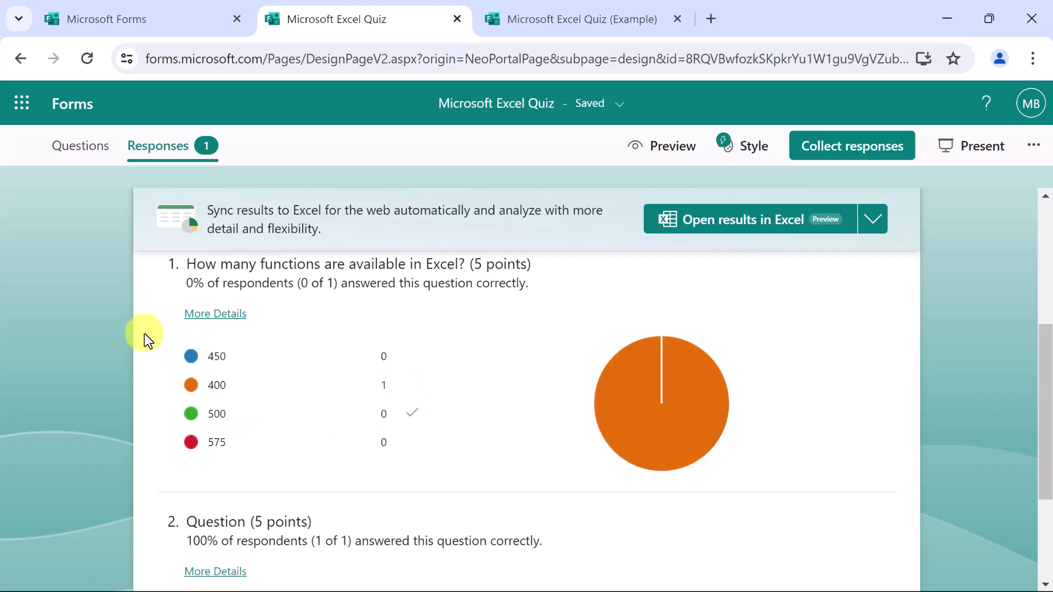
scroll(145, 336, "down", 1)
scroll(145, 336, "down", 3)
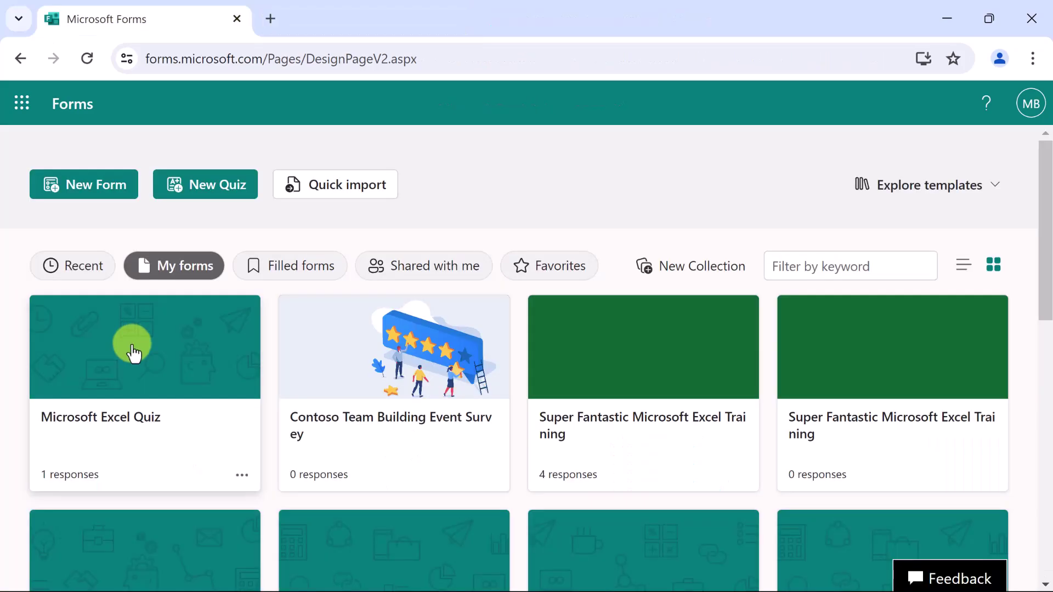
- Open the Microsoft Excel Quiz card under My forms
left_click(133, 350)
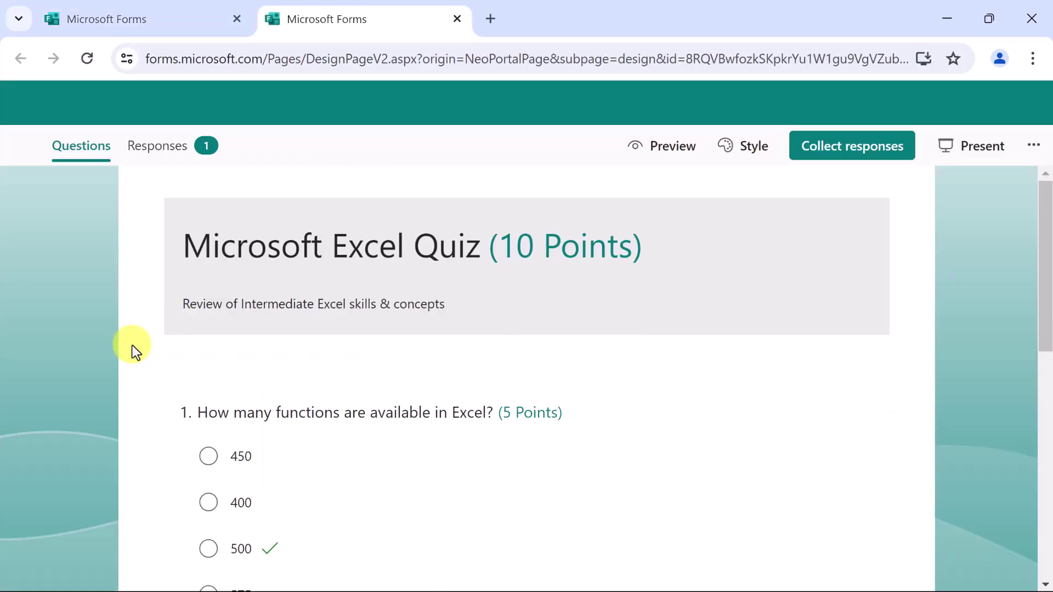